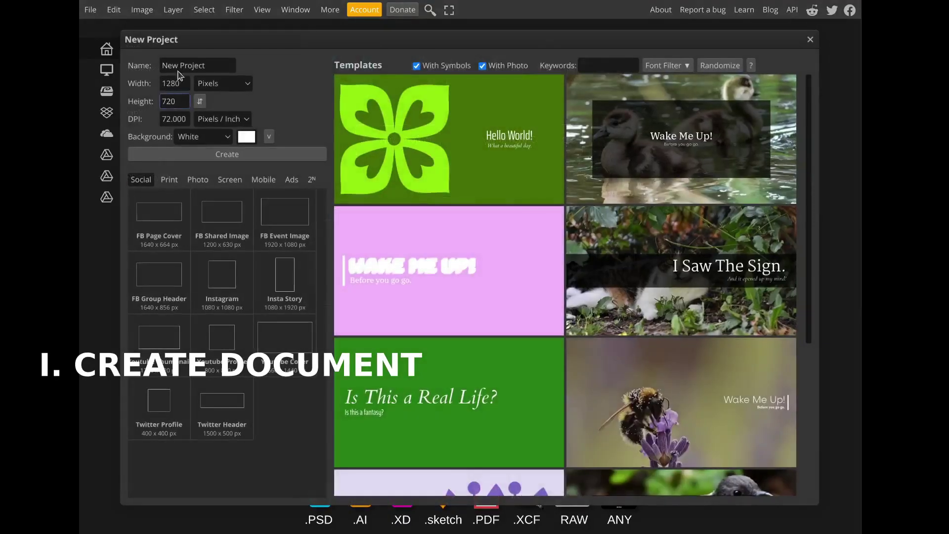
- Name the new project "oppenheimer poster"
{"action": "double_click", "coordinate": [187, 60]}
{"action": "key", "text": "ctrl+a"}
{"action": "type", "text": "opp"}
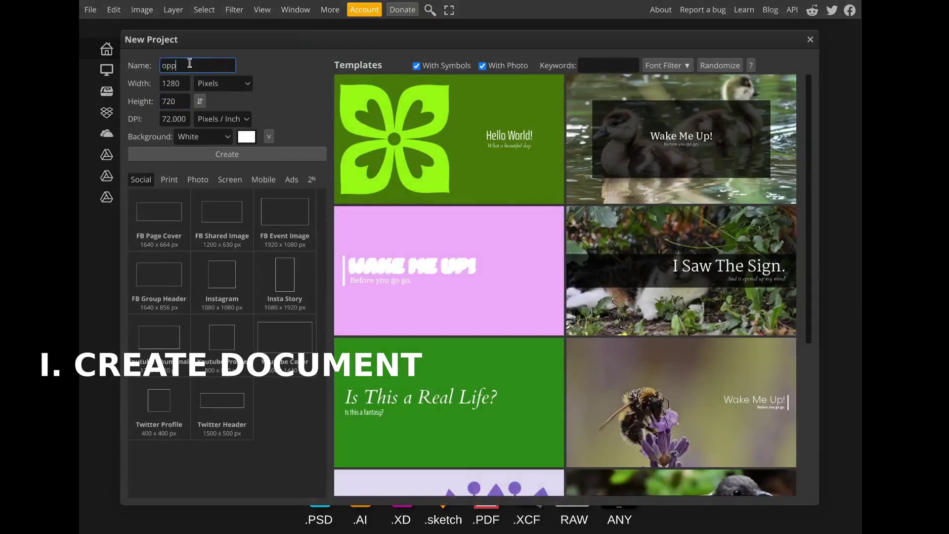
{"action": "type", "text": "enheimer poster"}
{"action": "key", "text": "Tab"}
{"action": "key", "text": "Tab"}
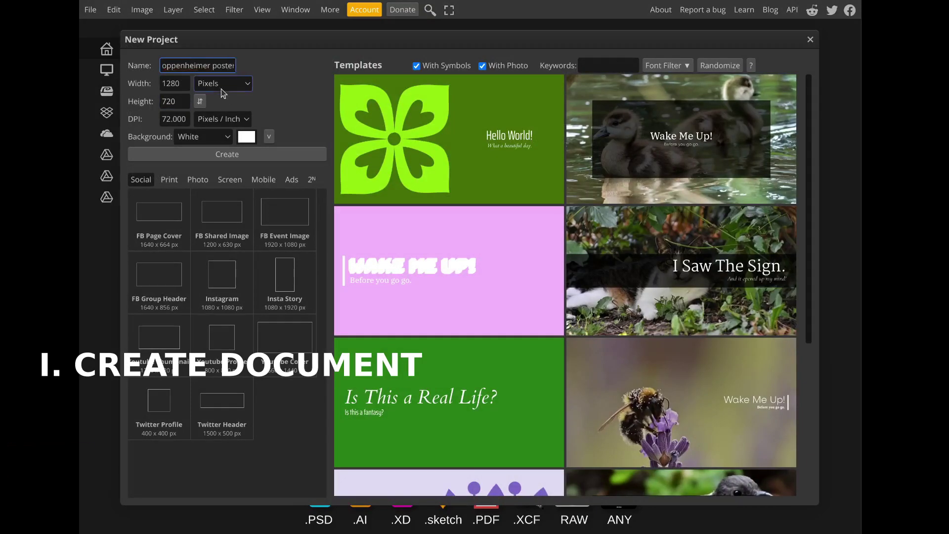
- Set the project size to 27 inches wide by 40 inches high
{"action": "left_click", "coordinate": [211, 142]}
{"action": "double_click", "coordinate": [171, 86]}
{"action": "type", "text": "27"}
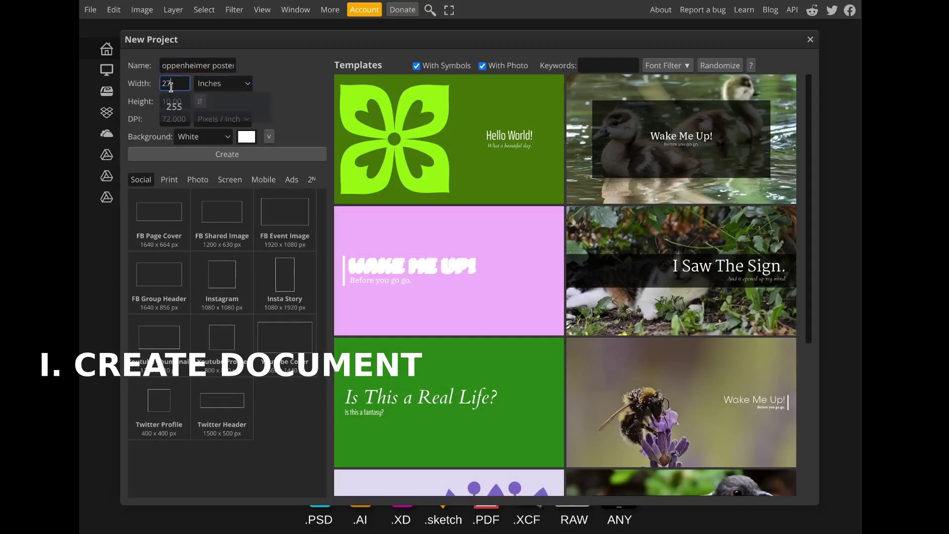
{"action": "double_click", "coordinate": [173, 97]}
{"action": "type", "text": "40"}
{"action": "key", "text": "Return"}
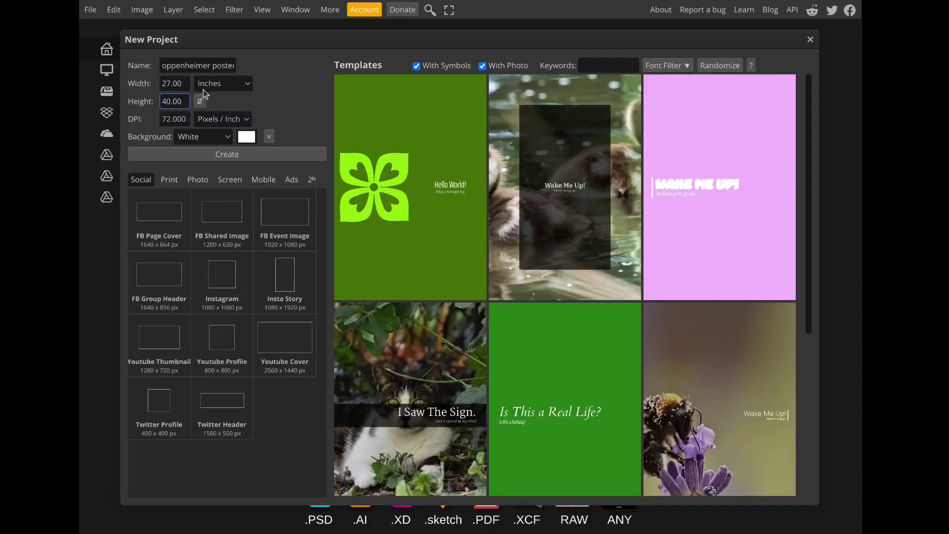
- Switch the size units to pixels, choose a black background and create the document
{"action": "key", "text": "Up"}
{"action": "left_click", "coordinate": [219, 140]}
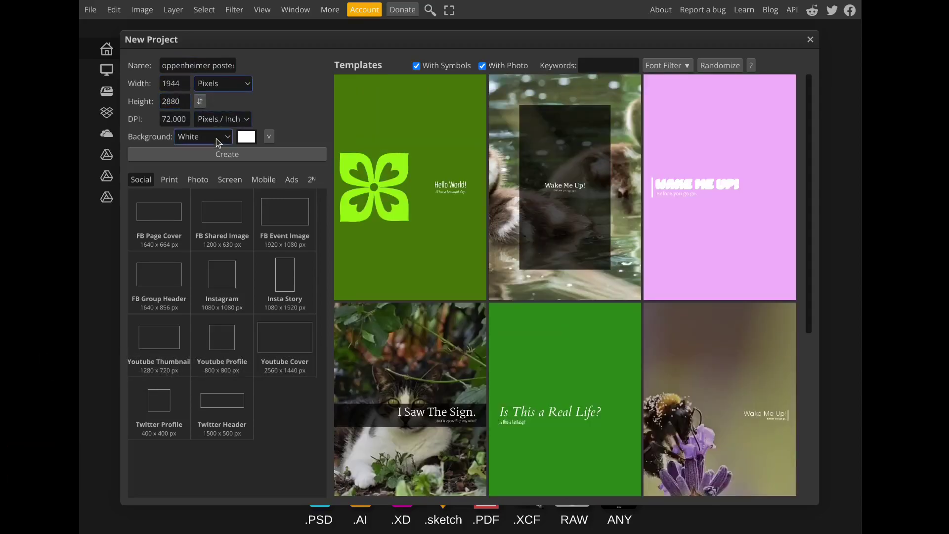
{"action": "key", "text": "Down"}
{"action": "left_click", "coordinate": [222, 157]}
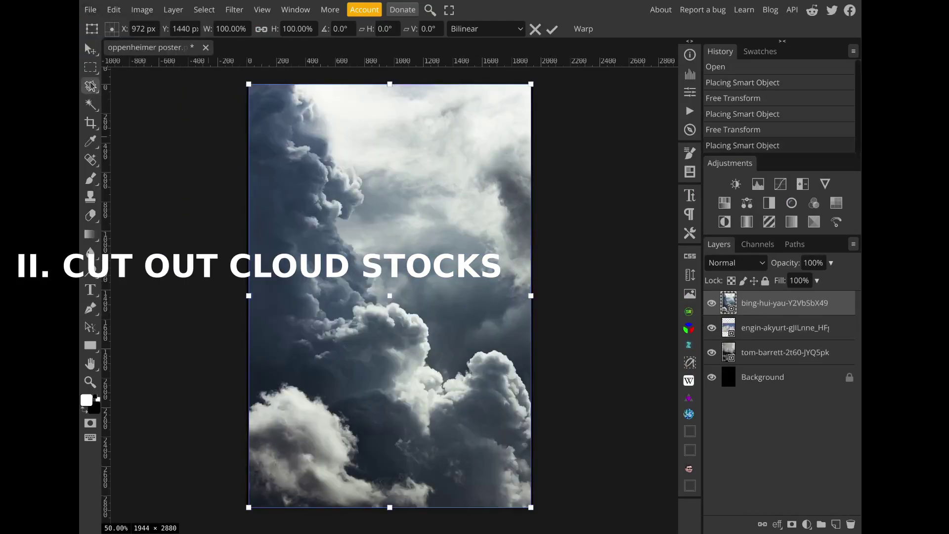
- Lasso the dark cloud bank on the topmost photo, following its ragged right edge and enclosing everything below and left of it
{"action": "left_click", "coordinate": [91, 86]}
{"action": "mouse_move", "coordinate": [291, 83]}
{"action": "left_mouse_down"}
{"action": "mouse_move", "coordinate": [314, 99]}
{"action": "mouse_move", "coordinate": [315, 114]}
{"action": "mouse_move", "coordinate": [301, 128]}
{"action": "mouse_move", "coordinate": [321, 141]}
{"action": "mouse_move", "coordinate": [326, 161]}
{"action": "mouse_move", "coordinate": [358, 174]}
{"action": "mouse_move", "coordinate": [350, 219]}
{"action": "left_mouse_up"}
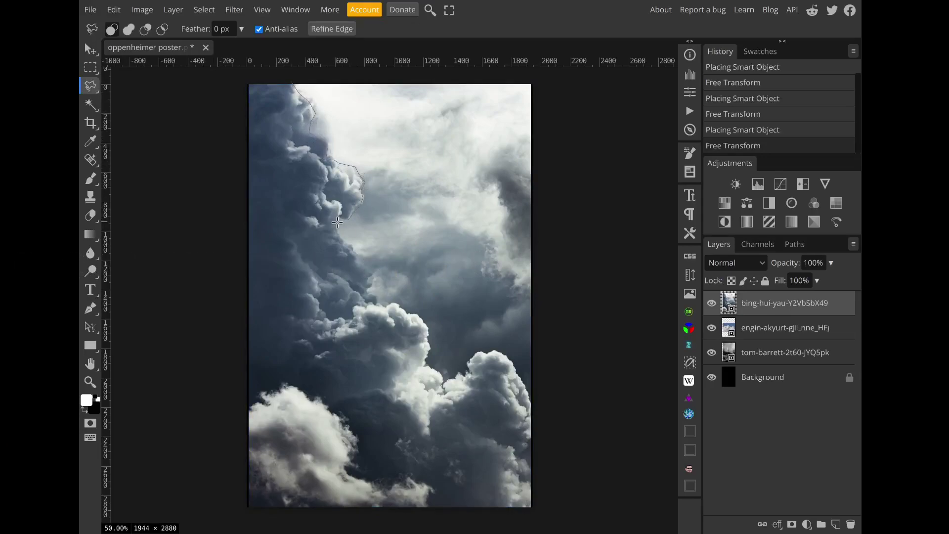
{"action": "mouse_move", "coordinate": [378, 273]}
{"action": "left_mouse_down"}
{"action": "mouse_move", "coordinate": [372, 294]}
{"action": "mouse_move", "coordinate": [419, 315]}
{"action": "mouse_move", "coordinate": [426, 363]}
{"action": "mouse_move", "coordinate": [440, 378]}
{"action": "mouse_move", "coordinate": [496, 350]}
{"action": "mouse_move", "coordinate": [550, 431]}
{"action": "mouse_move", "coordinate": [459, 522]}
{"action": "mouse_move", "coordinate": [229, 79]}
{"action": "mouse_move", "coordinate": [292, 81]}
{"action": "left_mouse_up"}
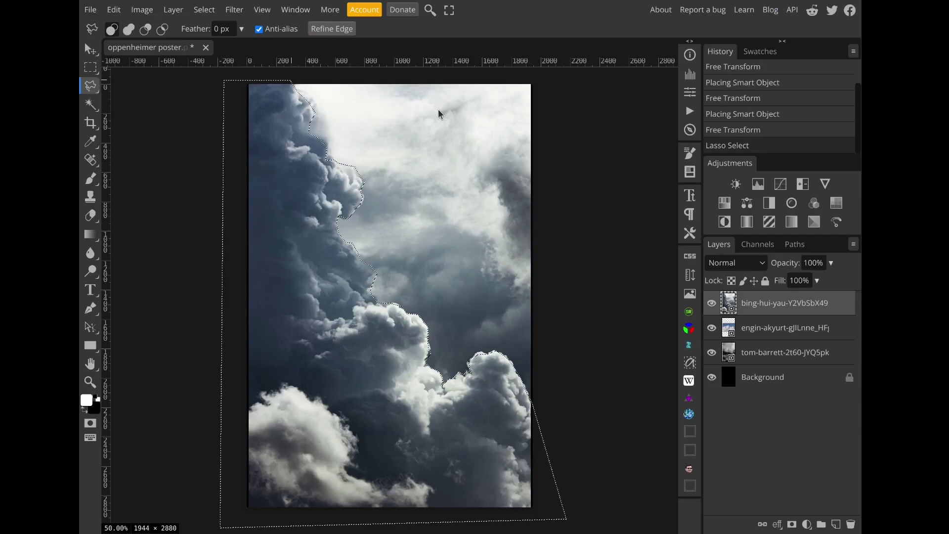
- Refine the dark cloud selection by brushing along its whole edge with a smaller brush, and output it as a raster mask
{"action": "key", "text": "bracketleft"}
{"action": "key", "text": "bracketleft"}
{"action": "key", "text": "bracketleft"}
{"action": "key", "text": "bracketleft"}
{"action": "key", "text": "bracketleft"}
{"action": "key", "text": "bracketleft"}
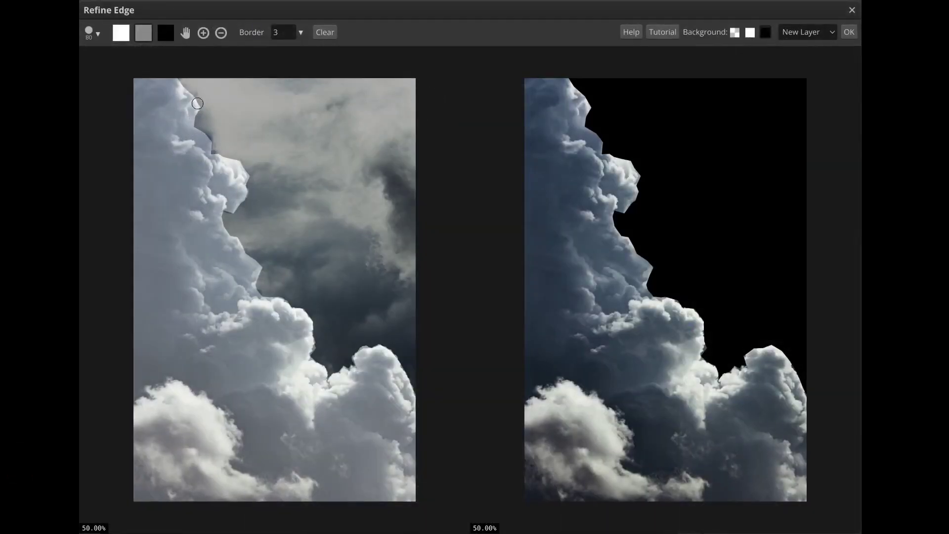
{"action": "mouse_move", "coordinate": [178, 79]}
{"action": "left_mouse_down"}
{"action": "mouse_move", "coordinate": [212, 153]}
{"action": "mouse_move", "coordinate": [244, 169]}
{"action": "mouse_move", "coordinate": [243, 204]}
{"action": "mouse_move", "coordinate": [222, 215]}
{"action": "mouse_move", "coordinate": [238, 241]}
{"action": "left_mouse_up"}
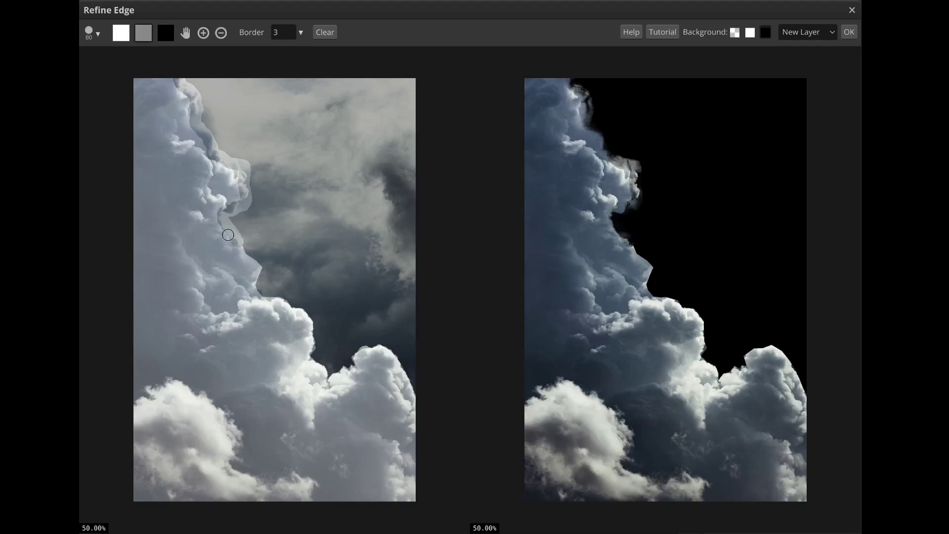
{"action": "mouse_move", "coordinate": [228, 234]}
{"action": "left_mouse_down"}
{"action": "mouse_move", "coordinate": [260, 267]}
{"action": "mouse_move", "coordinate": [262, 295]}
{"action": "mouse_move", "coordinate": [312, 323]}
{"action": "mouse_move", "coordinate": [311, 360]}
{"action": "mouse_move", "coordinate": [327, 377]}
{"action": "mouse_move", "coordinate": [378, 345]}
{"action": "mouse_move", "coordinate": [413, 396]}
{"action": "left_mouse_up"}
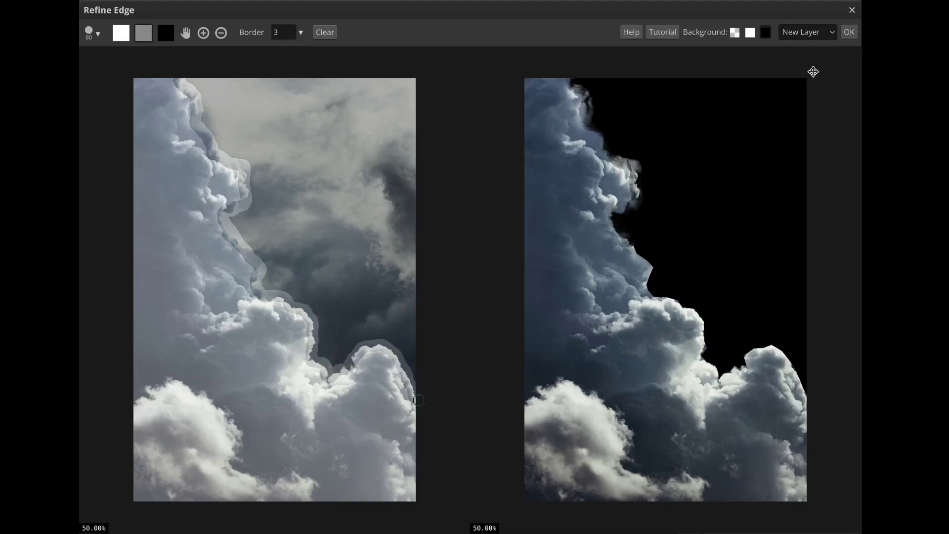
{"action": "left_click", "coordinate": [848, 32]}
- Hide the masked cloud layer, then lasso the white clouds on the blue-sky photo and mask them out with a brushed Refine Edge
{"action": "left_click", "coordinate": [711, 303]}
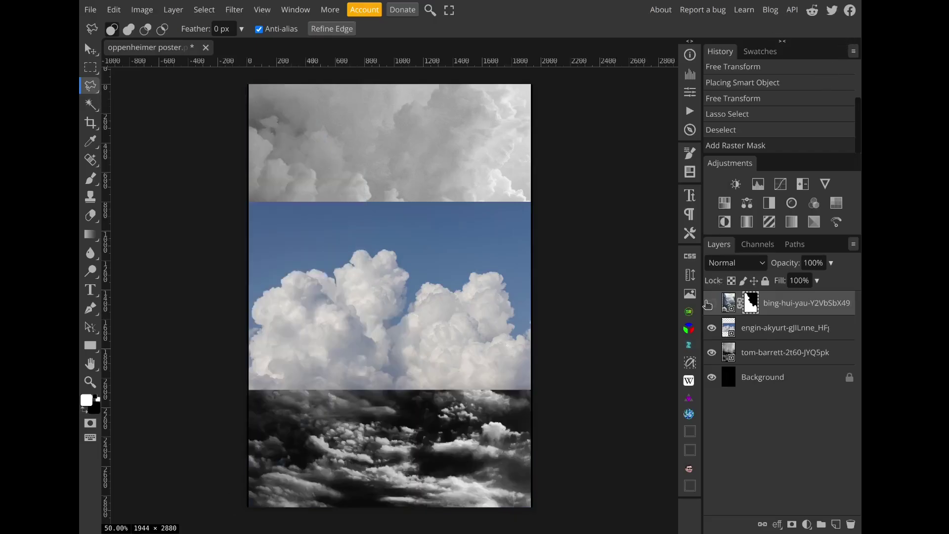
{"action": "left_click", "coordinate": [747, 337]}
{"action": "mouse_move", "coordinate": [251, 355]}
{"action": "left_mouse_down"}
{"action": "mouse_move", "coordinate": [258, 327]}
{"action": "mouse_move", "coordinate": [255, 300]}
{"action": "left_mouse_up"}
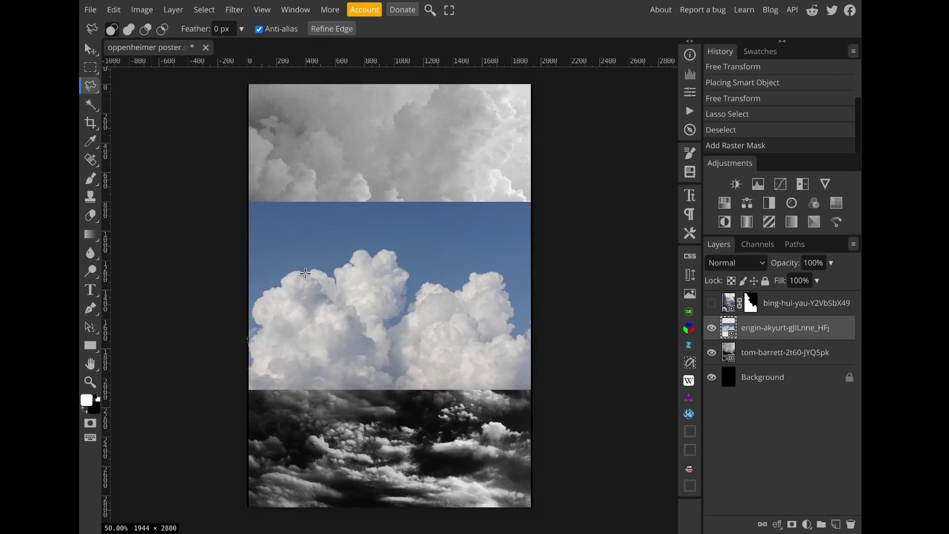
{"action": "mouse_move", "coordinate": [305, 273]}
{"action": "left_mouse_down"}
{"action": "mouse_move", "coordinate": [333, 278]}
{"action": "mouse_move", "coordinate": [335, 268]}
{"action": "mouse_move", "coordinate": [354, 265]}
{"action": "mouse_move", "coordinate": [368, 254]}
{"action": "left_mouse_up"}
{"action": "left_click_drag", "start_coordinate": [473, 271], "coordinate": [501, 267]}
{"action": "mouse_move", "coordinate": [511, 330]}
{"action": "left_mouse_down"}
{"action": "mouse_move", "coordinate": [531, 321]}
{"action": "mouse_move", "coordinate": [553, 392]}
{"action": "mouse_move", "coordinate": [523, 416]}
{"action": "mouse_move", "coordinate": [226, 422]}
{"action": "mouse_move", "coordinate": [231, 373]}
{"action": "mouse_move", "coordinate": [252, 364]}
{"action": "left_mouse_up"}
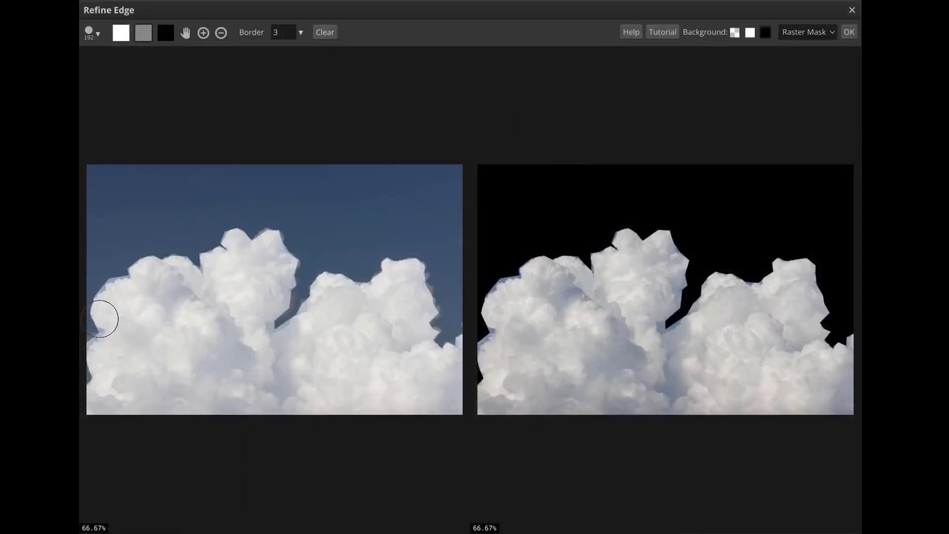
{"action": "mouse_move", "coordinate": [87, 380]}
{"action": "left_mouse_down"}
{"action": "mouse_move", "coordinate": [93, 313]}
{"action": "mouse_move", "coordinate": [107, 282]}
{"action": "mouse_move", "coordinate": [152, 256]}
{"action": "mouse_move", "coordinate": [173, 254]}
{"action": "mouse_move", "coordinate": [200, 271]}
{"action": "mouse_move", "coordinate": [196, 257]}
{"action": "mouse_move", "coordinate": [236, 232]}
{"action": "mouse_move", "coordinate": [273, 231]}
{"action": "mouse_move", "coordinate": [291, 255]}
{"action": "mouse_move", "coordinate": [274, 328]}
{"action": "mouse_move", "coordinate": [319, 276]}
{"action": "mouse_move", "coordinate": [360, 280]}
{"action": "mouse_move", "coordinate": [393, 260]}
{"action": "mouse_move", "coordinate": [423, 267]}
{"action": "mouse_move", "coordinate": [438, 343]}
{"action": "mouse_move", "coordinate": [452, 341]}
{"action": "mouse_move", "coordinate": [464, 318]}
{"action": "left_mouse_up"}
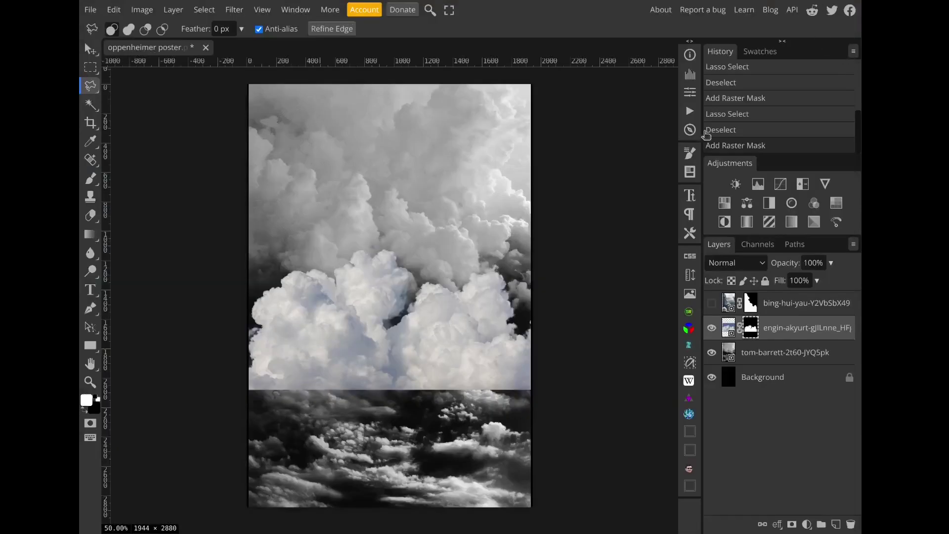
- Hide the white cloud layer and lasso the black-and-white clouds along their upper edge, enclosing everything below
{"action": "left_click", "coordinate": [711, 328]}
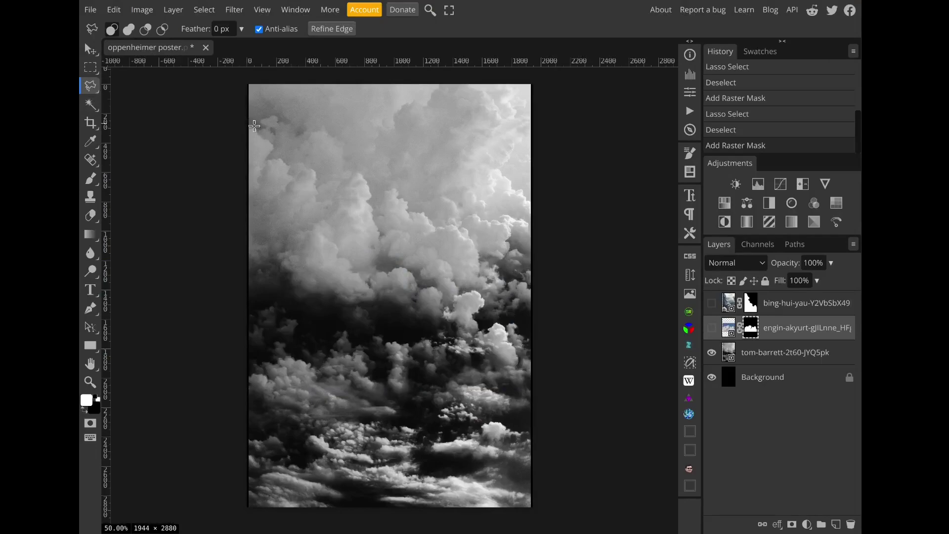
{"action": "left_click_drag", "start_coordinate": [293, 149], "coordinate": [330, 131]}
{"action": "left_click_drag", "start_coordinate": [371, 174], "coordinate": [373, 213]}
{"action": "mouse_move", "coordinate": [461, 227]}
{"action": "left_mouse_down"}
{"action": "mouse_move", "coordinate": [481, 262]}
{"action": "mouse_move", "coordinate": [526, 285]}
{"action": "mouse_move", "coordinate": [547, 375]}
{"action": "mouse_move", "coordinate": [544, 494]}
{"action": "mouse_move", "coordinate": [212, 525]}
{"action": "mouse_move", "coordinate": [242, 121]}
{"action": "mouse_move", "coordinate": [250, 127]}
{"action": "left_mouse_up"}
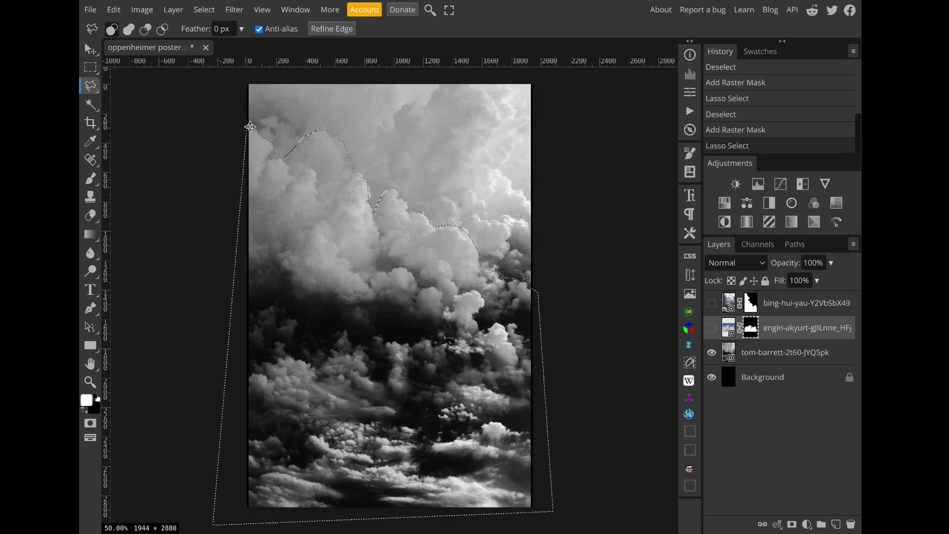
- Refine the selection edge on the black-and-white cloud photo by brushing along the outline, and apply it as a raster mask
{"action": "key", "text": "ctrl+alt+r"}
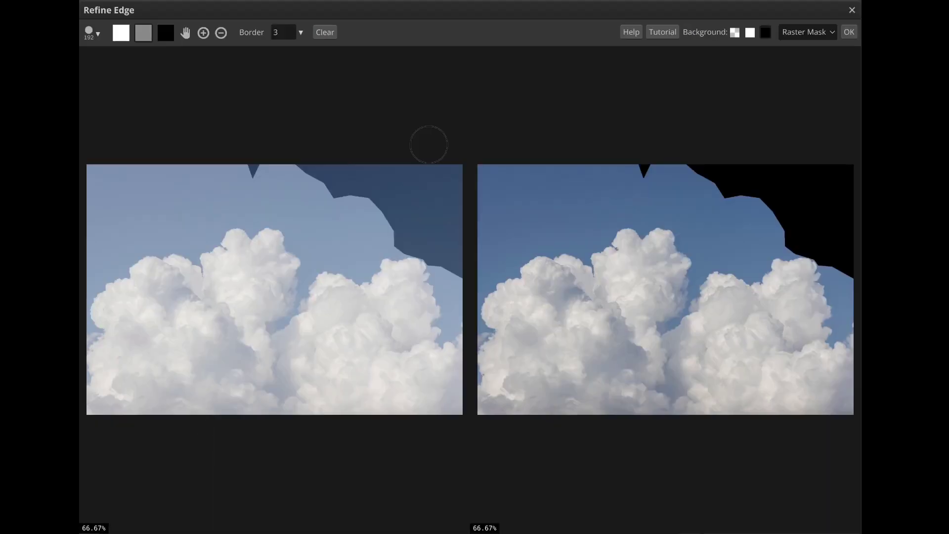
{"action": "left_click_drag", "start_coordinate": [578, 10], "coordinate": [590, 136]}
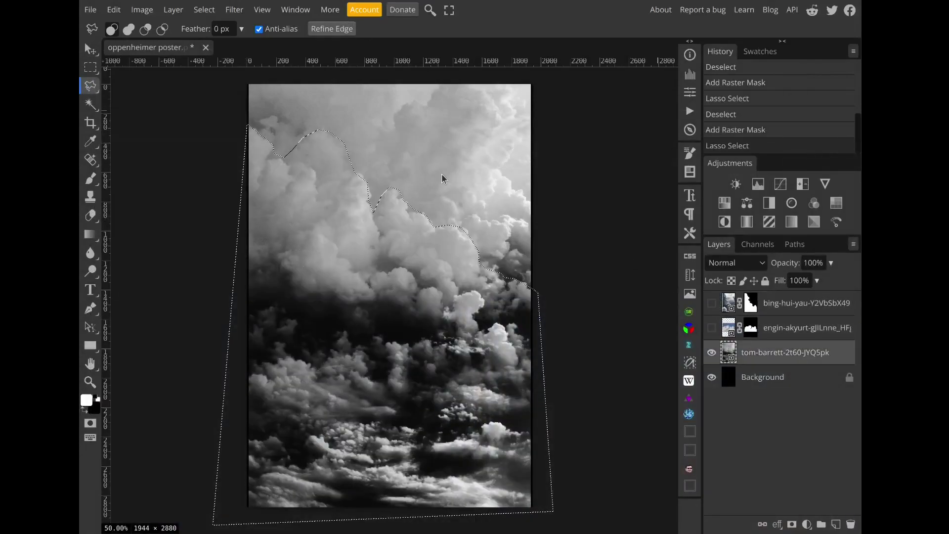
{"action": "key", "text": "alt+ctrl+r"}
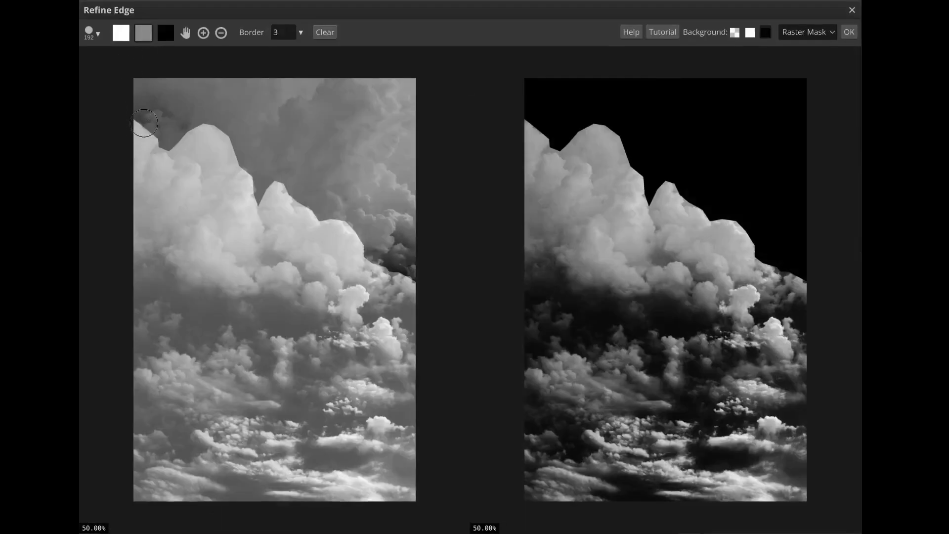
{"action": "mouse_move", "coordinate": [145, 120]}
{"action": "left_mouse_down"}
{"action": "mouse_move", "coordinate": [157, 146]}
{"action": "mouse_move", "coordinate": [176, 145]}
{"action": "mouse_move", "coordinate": [212, 127]}
{"action": "mouse_move", "coordinate": [250, 188]}
{"action": "mouse_move", "coordinate": [260, 195]}
{"action": "mouse_move", "coordinate": [274, 183]}
{"action": "mouse_move", "coordinate": [354, 229]}
{"action": "mouse_move", "coordinate": [363, 253]}
{"action": "mouse_move", "coordinate": [413, 282]}
{"action": "left_mouse_up"}
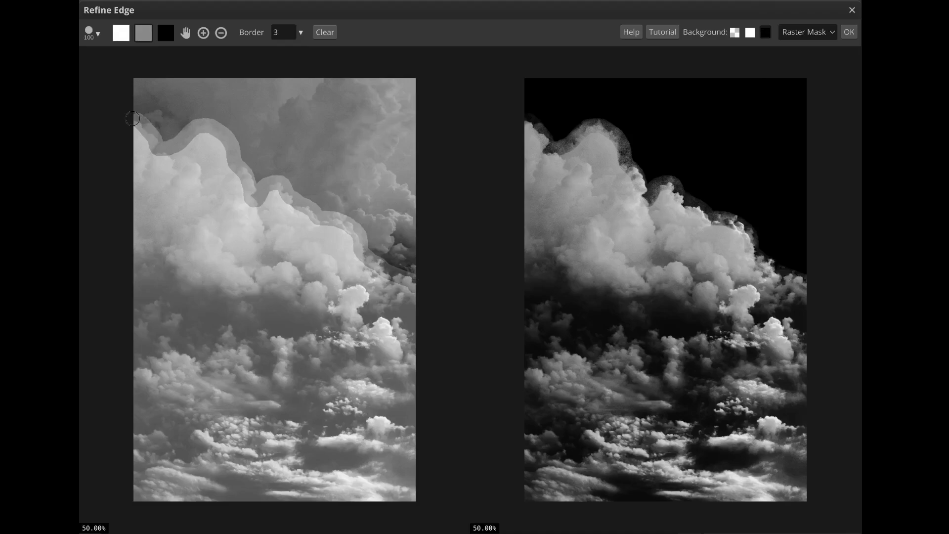
{"action": "left_click", "coordinate": [848, 32]}
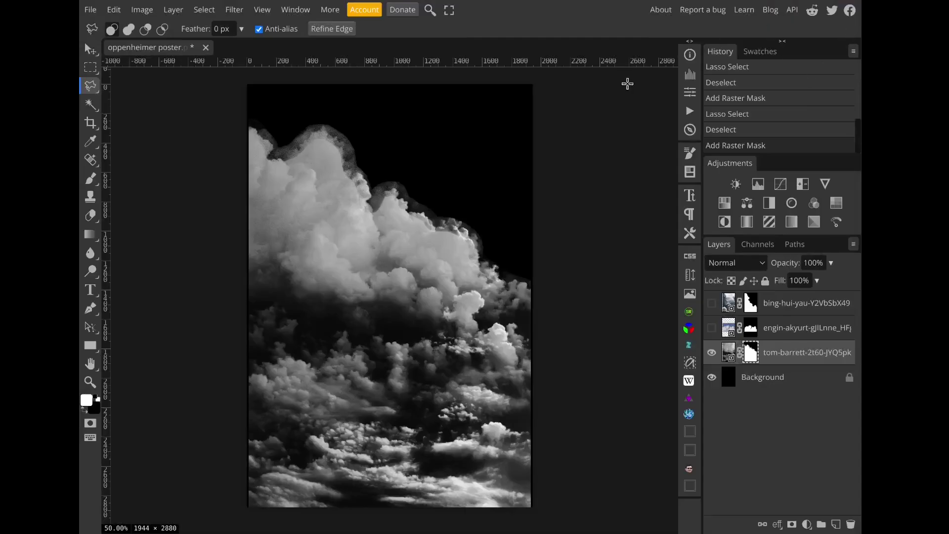
- Show the two hidden cloud layers above the black-and-white clouds
{"action": "left_click", "coordinate": [710, 329]}
{"action": "left_click", "coordinate": [708, 302]}
{"action": "left_click", "coordinate": [709, 302]}
{"action": "left_click", "coordinate": [710, 326]}
{"action": "left_click", "coordinate": [728, 302]}
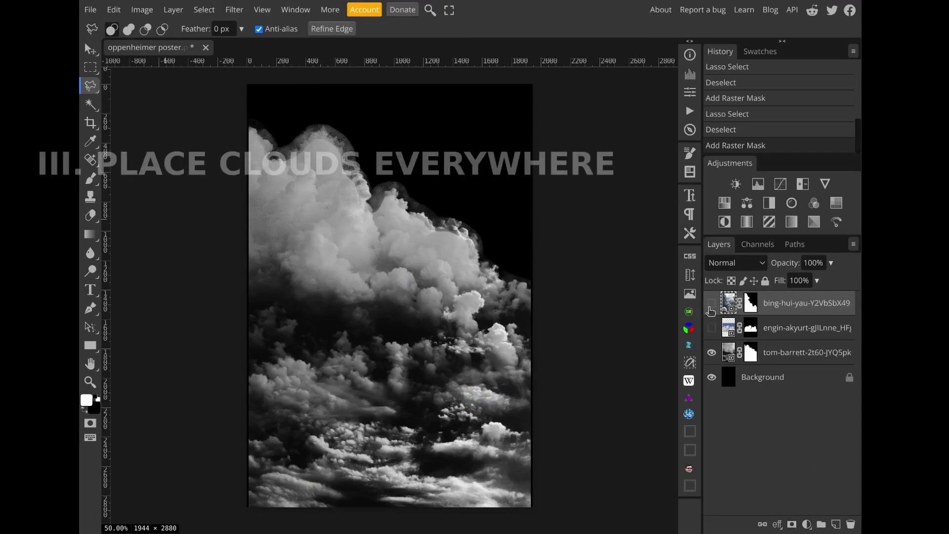
{"action": "left_click", "coordinate": [711, 328]}
{"action": "left_click", "coordinate": [711, 303]}
- Add a Hue/Saturation adjustment layer on top of the clouds with saturation at -100
{"action": "left_click", "coordinate": [806, 524]}
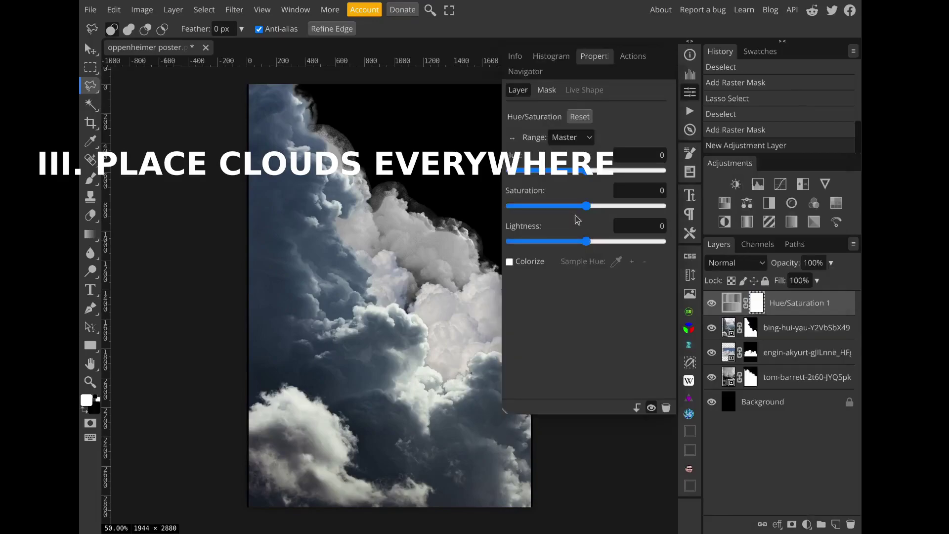
{"action": "left_click_drag", "start_coordinate": [514, 204], "coordinate": [510, 206]}
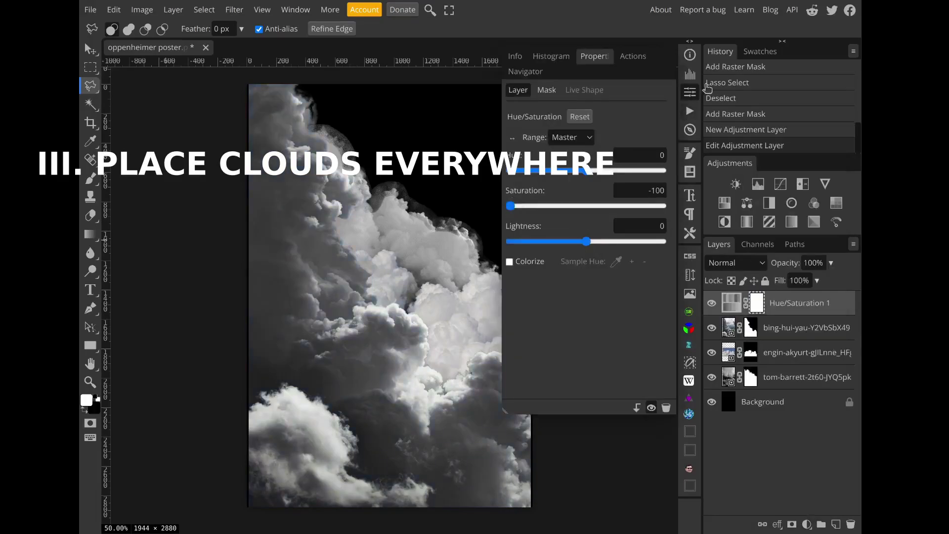
{"action": "left_click", "coordinate": [690, 92]}
- Hide the two upper cloud layers, then rotate the lowest cloud layer about -37.4° and scale it to about 110%
{"action": "left_click", "coordinate": [787, 378]}
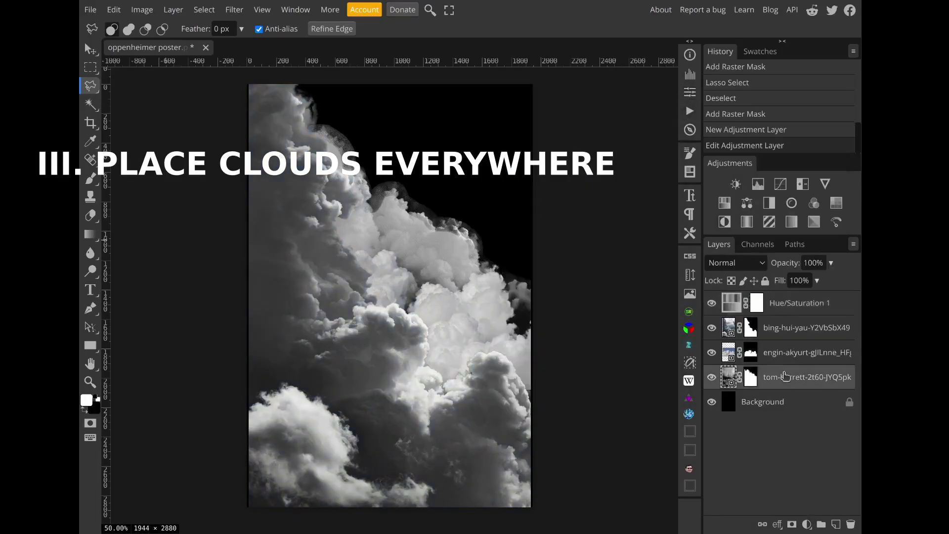
{"action": "left_click", "coordinate": [712, 328]}
{"action": "left_click", "coordinate": [711, 352]}
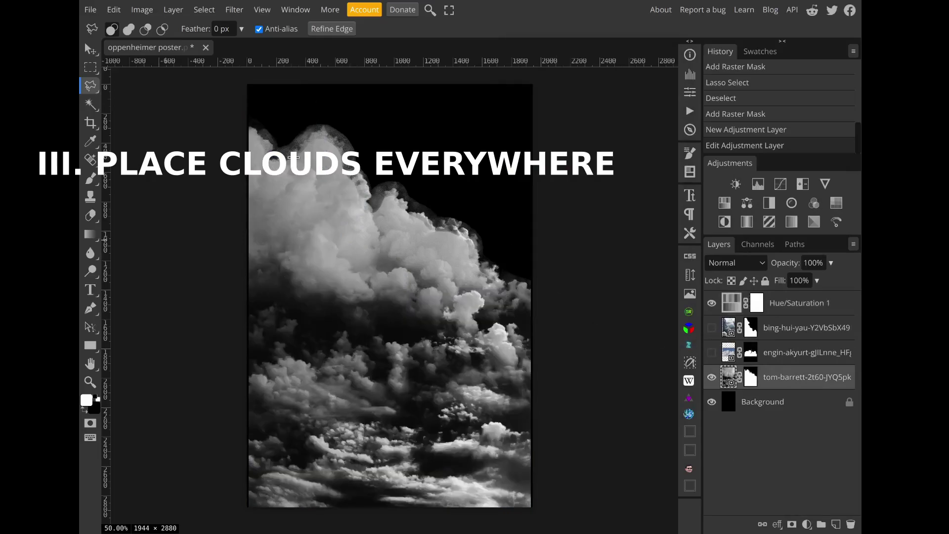
{"action": "left_click", "coordinate": [90, 48]}
{"action": "left_click_drag", "start_coordinate": [550, 242], "coordinate": [482, 155]}
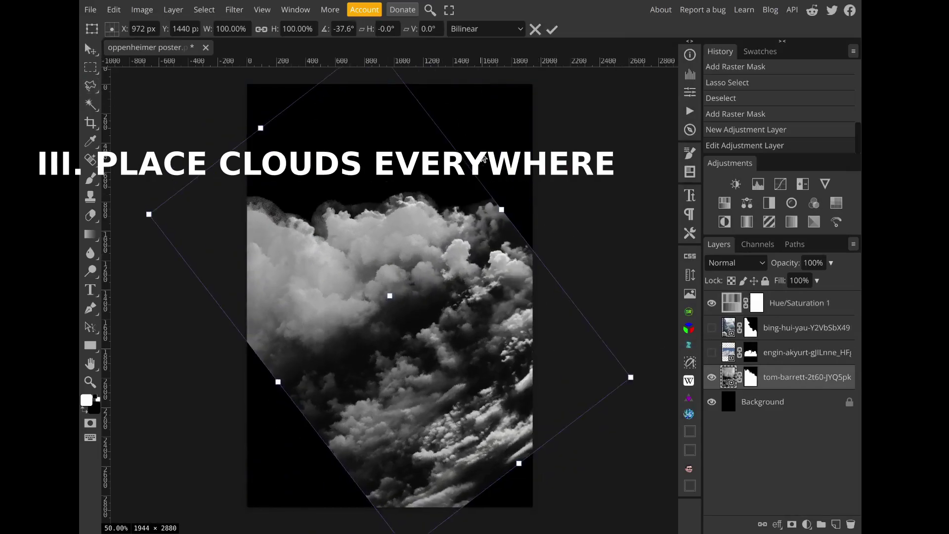
{"action": "left_click_drag", "start_coordinate": [628, 377], "coordinate": [680, 393]}
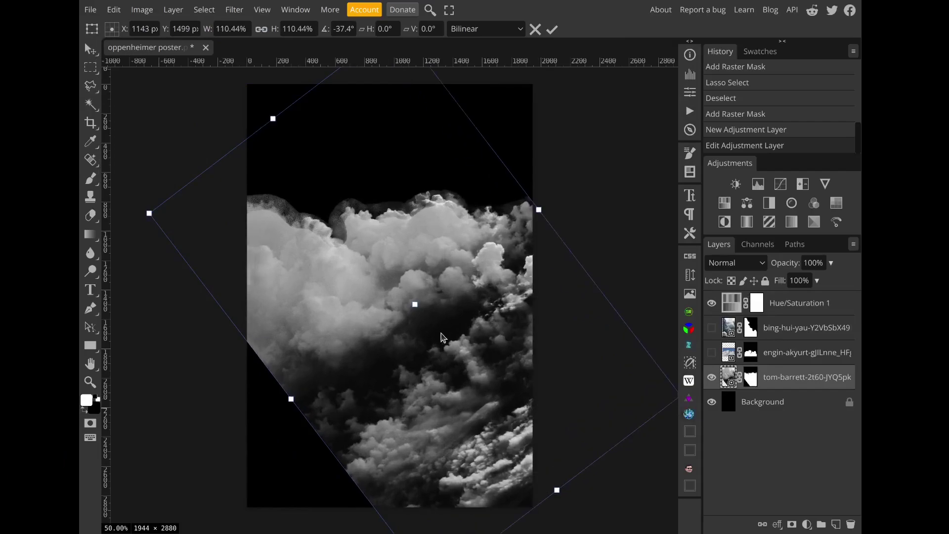
{"action": "left_click", "coordinate": [552, 29]}
- Show the topmost cloud photo layer again and flip it horizontally
{"action": "left_click", "coordinate": [781, 330]}
{"action": "left_click", "coordinate": [711, 327]}
{"action": "left_click", "coordinate": [114, 9]}
{"action": "mouse_move", "coordinate": [197, 299]}
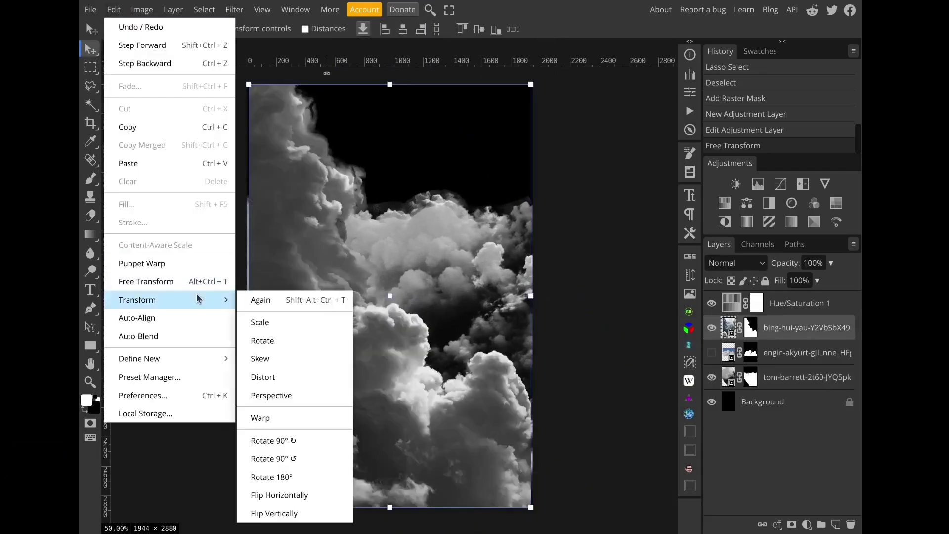
{"action": "left_click", "coordinate": [271, 495]}
- Rotate the flipped clouds to about -100° in the poster's lower left area, with width 100% and height -100%
{"action": "left_click_drag", "start_coordinate": [540, 180], "coordinate": [474, 239]}
{"action": "left_click_drag", "start_coordinate": [364, 336], "coordinate": [420, 436]}
{"action": "left_click_drag", "start_coordinate": [517, 393], "coordinate": [521, 353]}
{"action": "left_click_drag", "start_coordinate": [435, 399], "coordinate": [421, 368]}
{"action": "double_click", "coordinate": [301, 32]}
{"action": "type", "text": "100"}
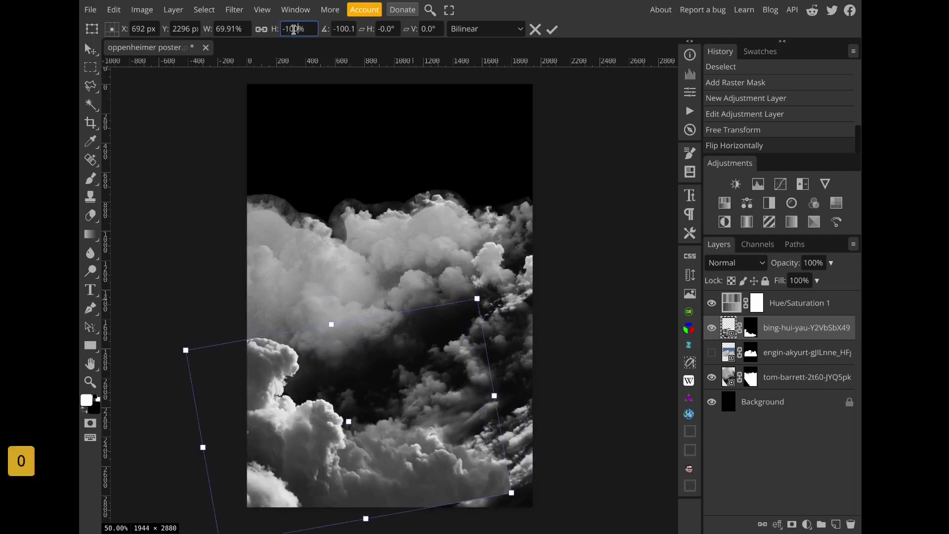
{"action": "double_click", "coordinate": [220, 30]}
{"action": "type", "text": "100"}
- Adjust the flipped clouds to an angle of about -104° and a position of about X 954 px, Y 2390 px
{"action": "left_click_drag", "start_coordinate": [437, 411], "coordinate": [473, 429]}
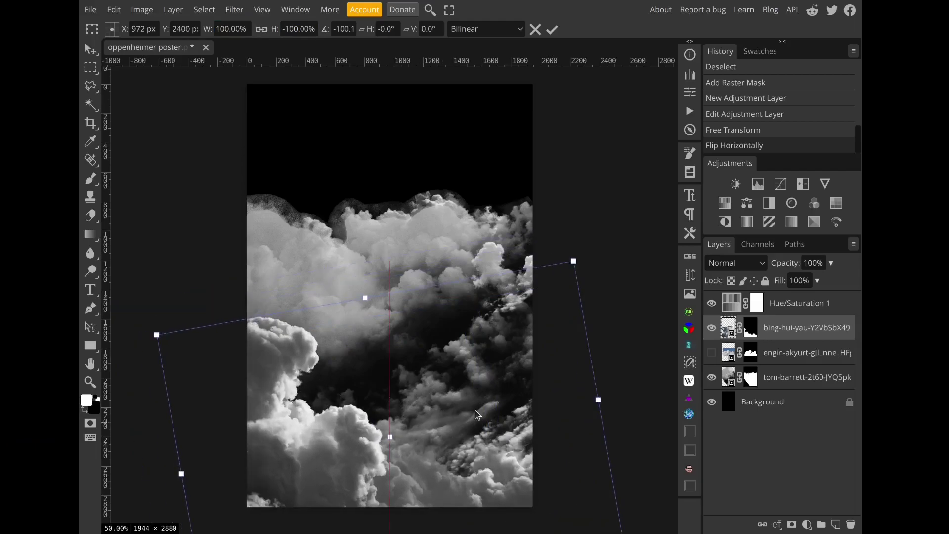
{"action": "left_click_drag", "start_coordinate": [597, 345], "coordinate": [595, 329]}
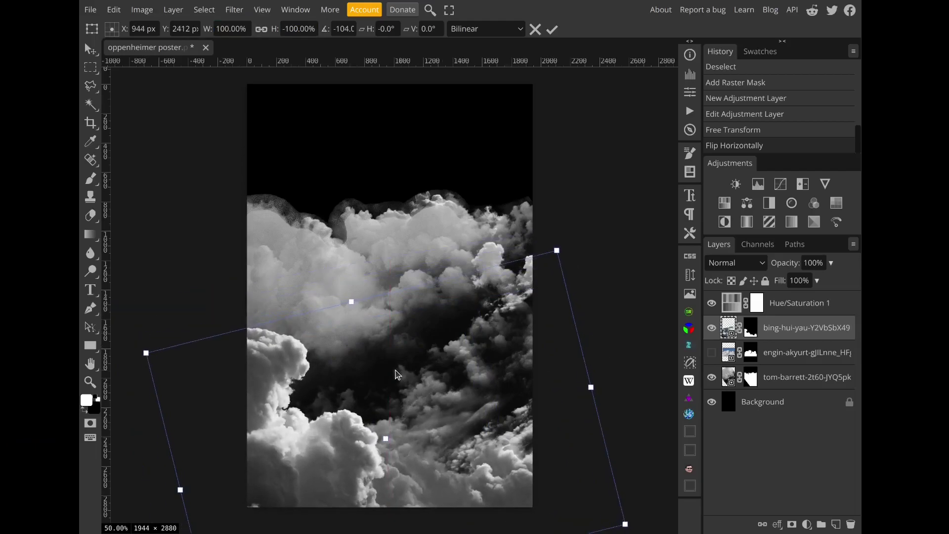
{"action": "left_click_drag", "start_coordinate": [402, 375], "coordinate": [402, 372]}
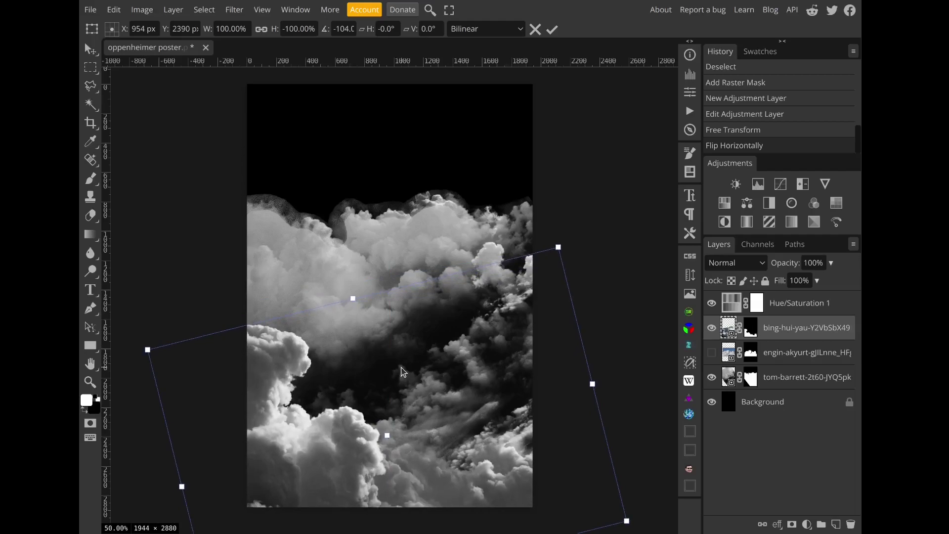
- Scale the lowest cloud layer to about 123.7% and move it up to about X 903 px, Y 1286 px
{"action": "left_click", "coordinate": [731, 376]}
{"action": "scroll", "coordinate": [427, 225], "scroll_direction": "down", "scroll_amount": 2}
{"action": "left_click", "coordinate": [628, 184]}
{"action": "left_click_drag", "start_coordinate": [212, 215], "coordinate": [148, 198]}
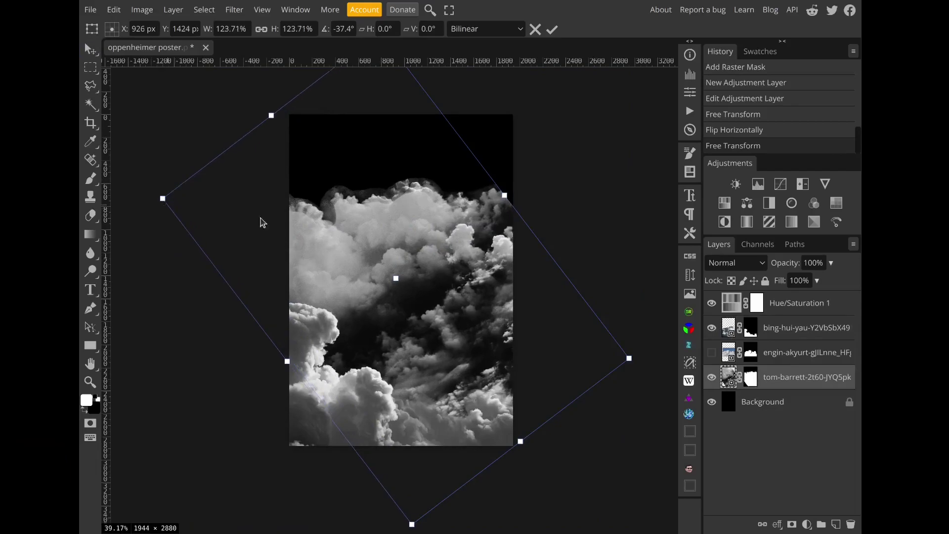
{"action": "left_click_drag", "start_coordinate": [447, 281], "coordinate": [444, 258]}
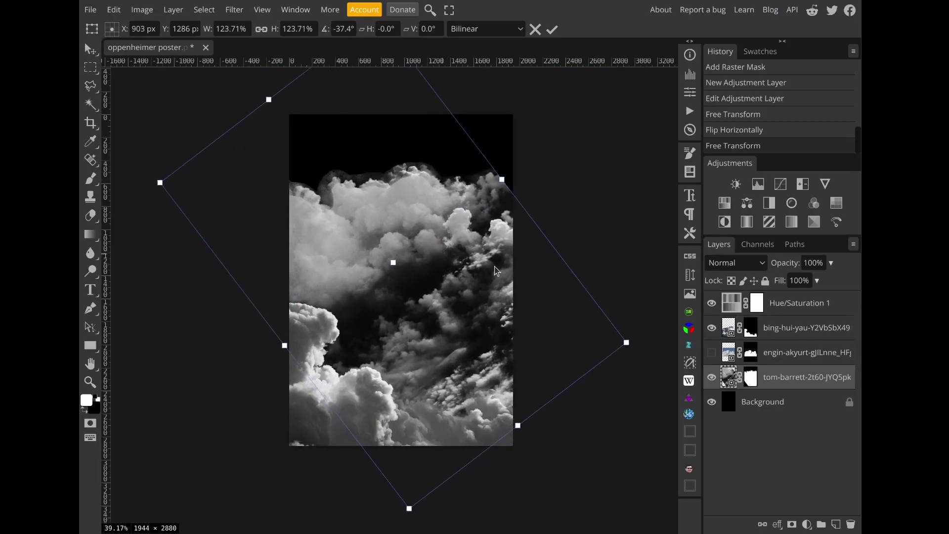
{"action": "key", "text": "Return"}
{"action": "left_click", "coordinate": [552, 30]}
- Show the middle cloud layer and place it in the poster's lower right at about 127.6% scale, -25.8° rotation, X 1397 px, Y 2015 px
{"action": "left_click", "coordinate": [724, 358]}
{"action": "left_click_drag", "start_coordinate": [621, 307], "coordinate": [629, 313]}
{"action": "left_click", "coordinate": [711, 352]}
{"action": "left_click_drag", "start_coordinate": [471, 287], "coordinate": [545, 350]}
{"action": "left_click_drag", "start_coordinate": [591, 271], "coordinate": [653, 231]}
{"action": "left_click_drag", "start_coordinate": [663, 265], "coordinate": [472, 322]}
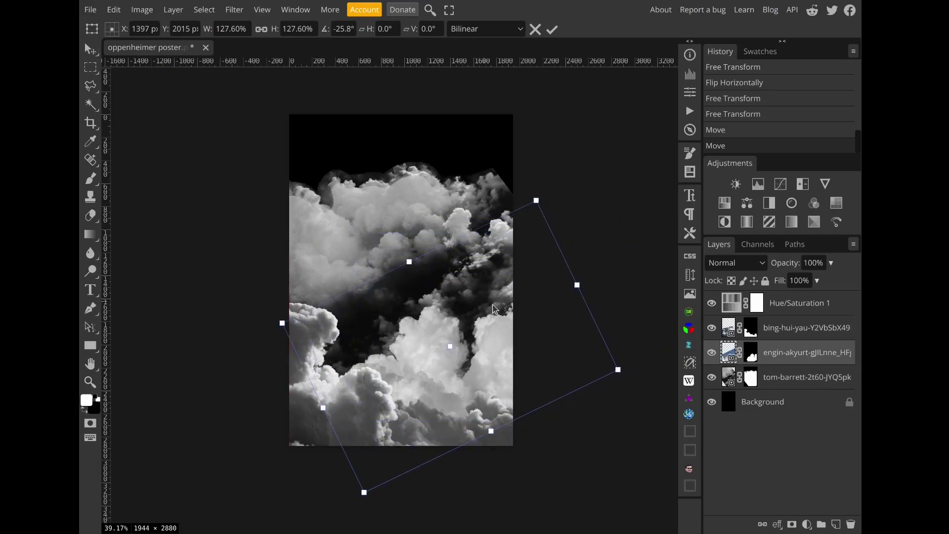
{"action": "key", "text": "Return"}
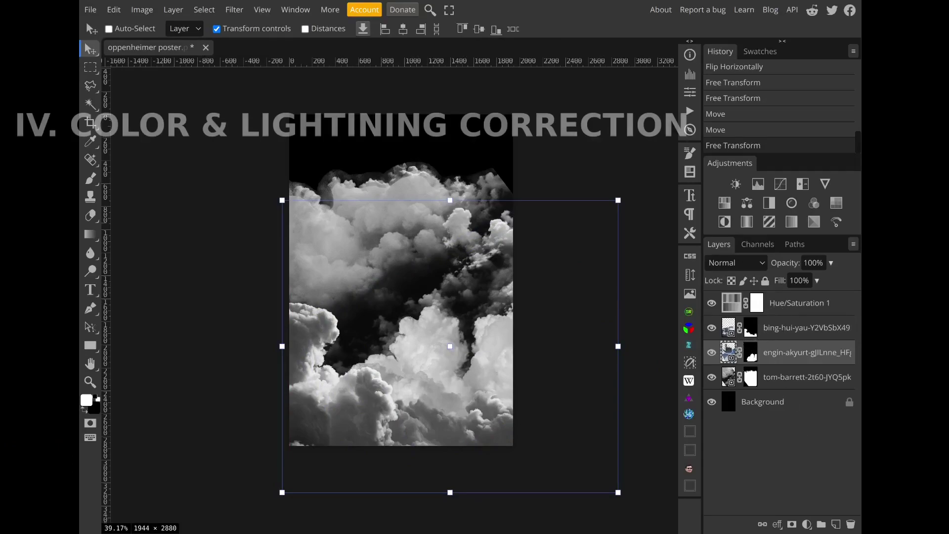
- Add a Levels adjustment clipped to the lowest cloud layer, with white input 191 and midtones 0.36
{"action": "left_click", "coordinate": [773, 377]}
{"action": "left_click", "coordinate": [806, 524]}
{"action": "left_click", "coordinate": [787, 217]}
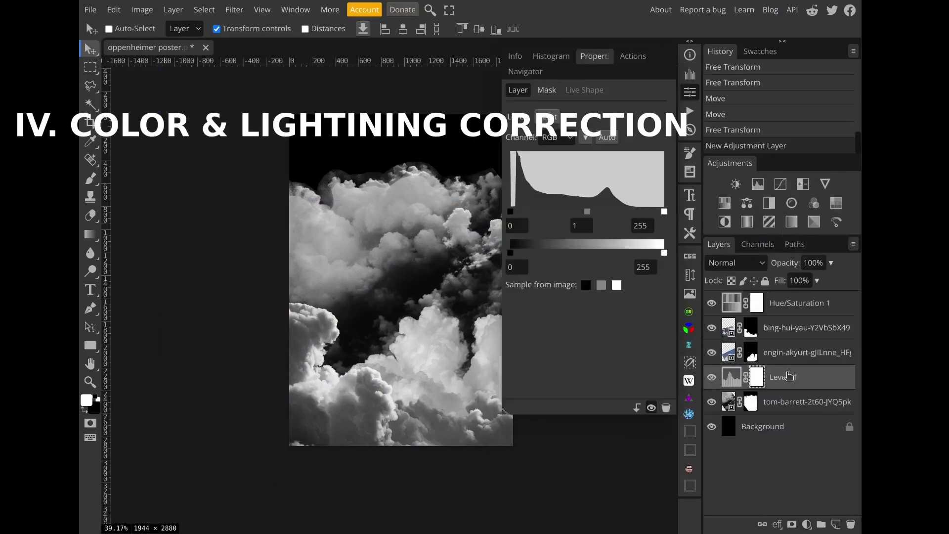
{"action": "right_click", "coordinate": [789, 380]}
{"action": "left_click", "coordinate": [787, 276]}
{"action": "left_click_drag", "start_coordinate": [663, 215], "coordinate": [631, 213]}
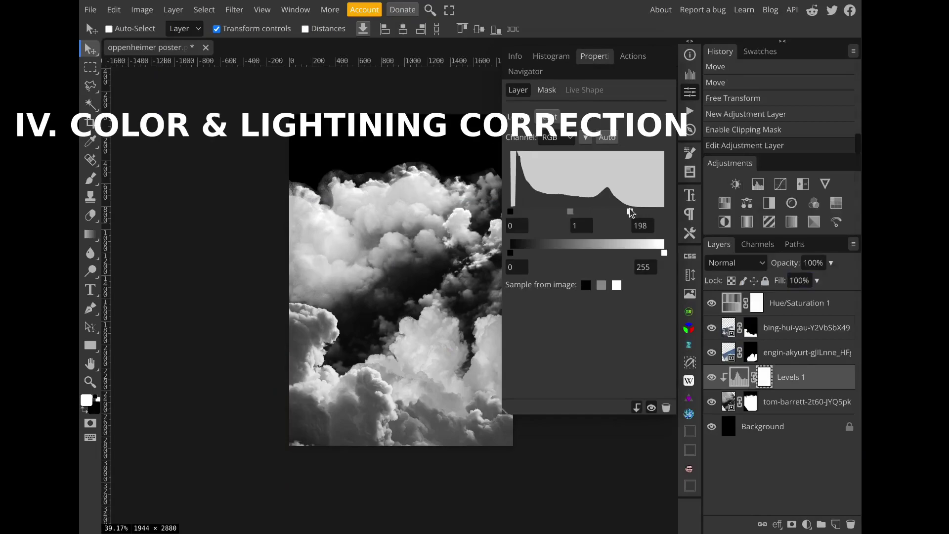
{"action": "left_click_drag", "start_coordinate": [570, 213], "coordinate": [627, 218]}
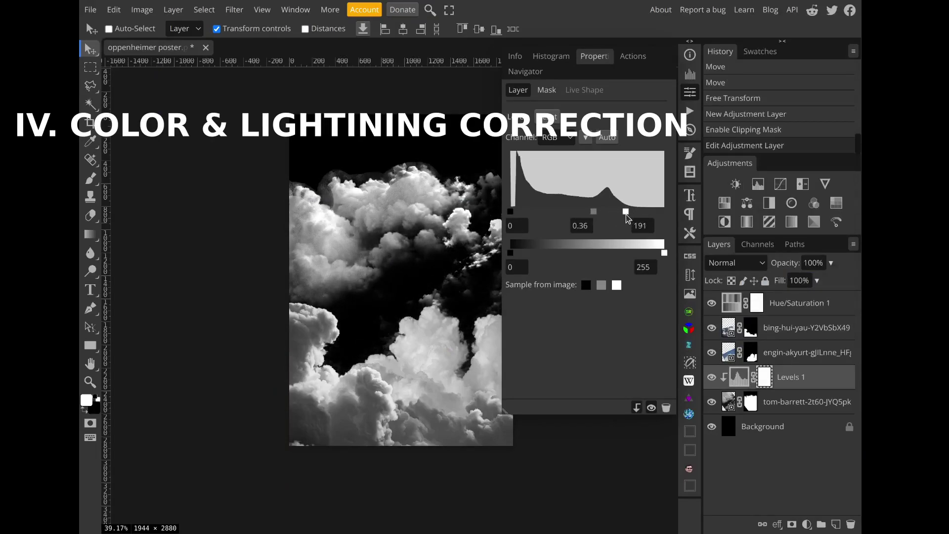
{"action": "left_click", "coordinate": [806, 353]}
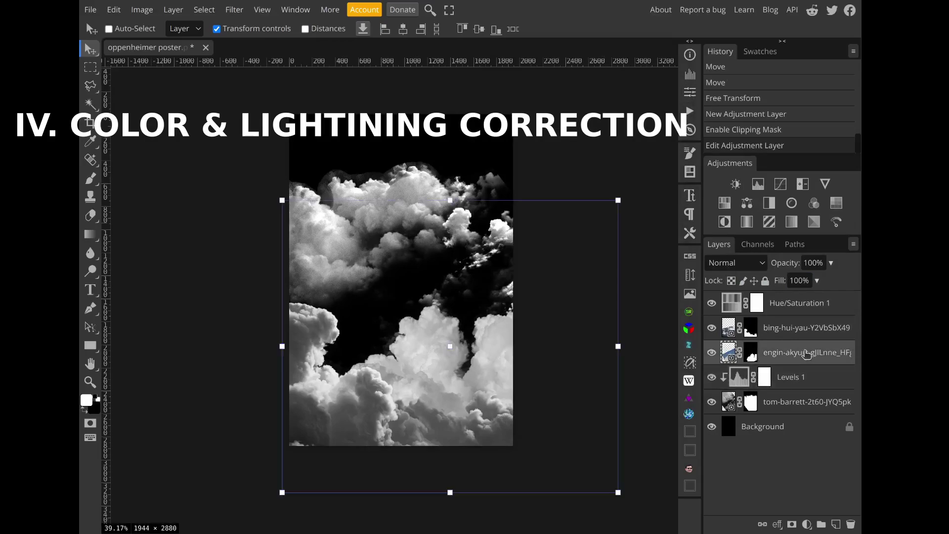
{"action": "left_click", "coordinate": [807, 523]}
{"action": "left_click", "coordinate": [791, 218]}
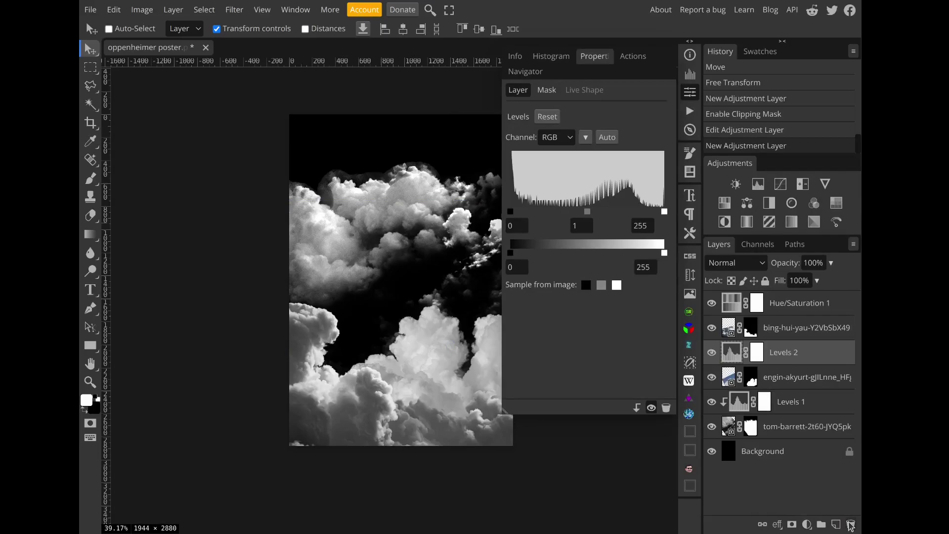
{"action": "left_click", "coordinate": [850, 524]}
- Add an Invert adjustment above the middle cloud layer and clip it to that layer
{"action": "left_click", "coordinate": [807, 524]}
{"action": "left_click", "coordinate": [784, 410]}
{"action": "right_click", "coordinate": [786, 352]}
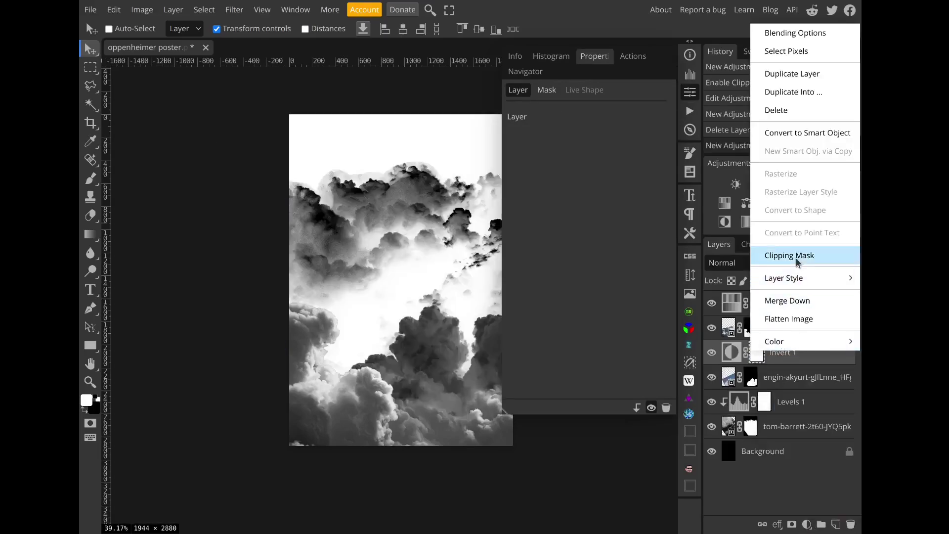
{"action": "left_click", "coordinate": [797, 261]}
- Add a Levels adjustment above the Invert layer, clipped to the middle clouds, with white input 105 and midtones 0.77
{"action": "left_click", "coordinate": [806, 523]}
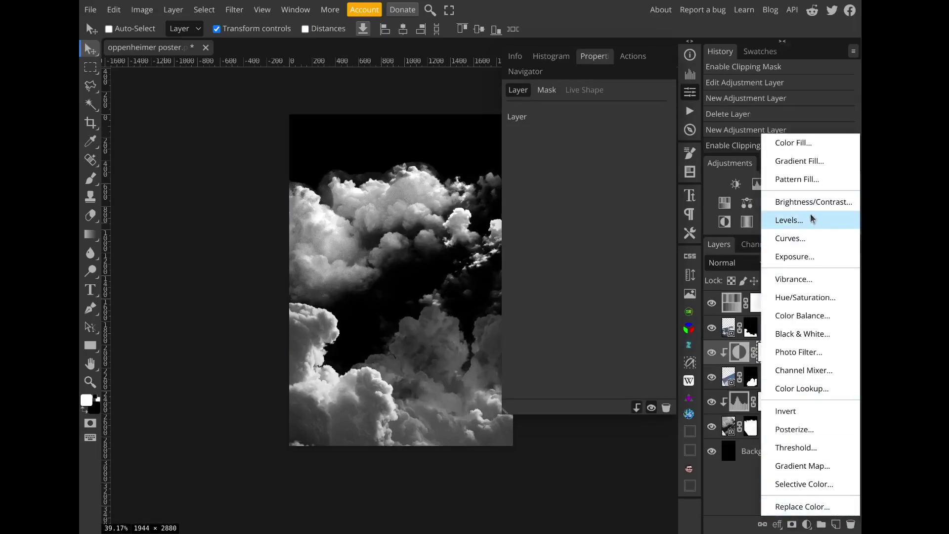
{"action": "left_click", "coordinate": [773, 218]}
{"action": "right_click", "coordinate": [786, 351]}
{"action": "left_click", "coordinate": [777, 259]}
{"action": "left_click_drag", "start_coordinate": [664, 211], "coordinate": [547, 213]}
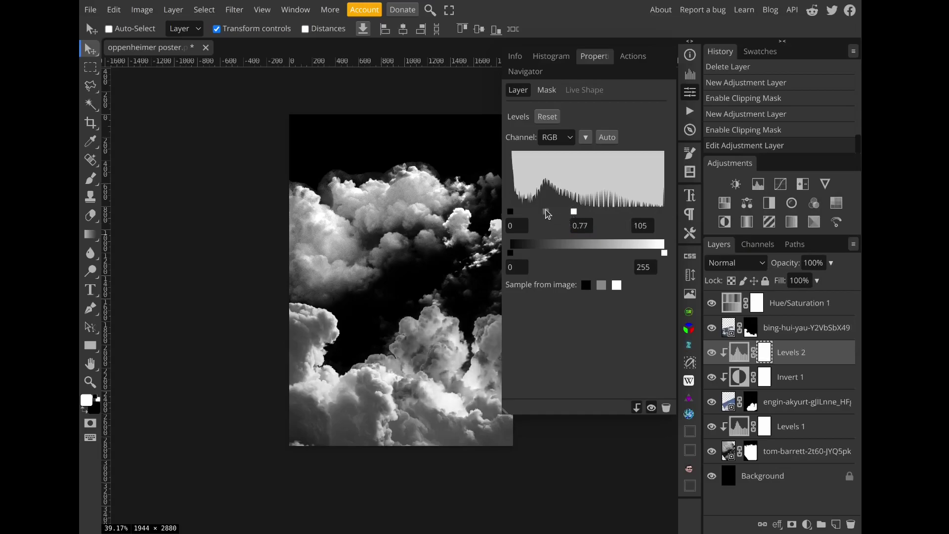
{"action": "left_click", "coordinate": [689, 96]}
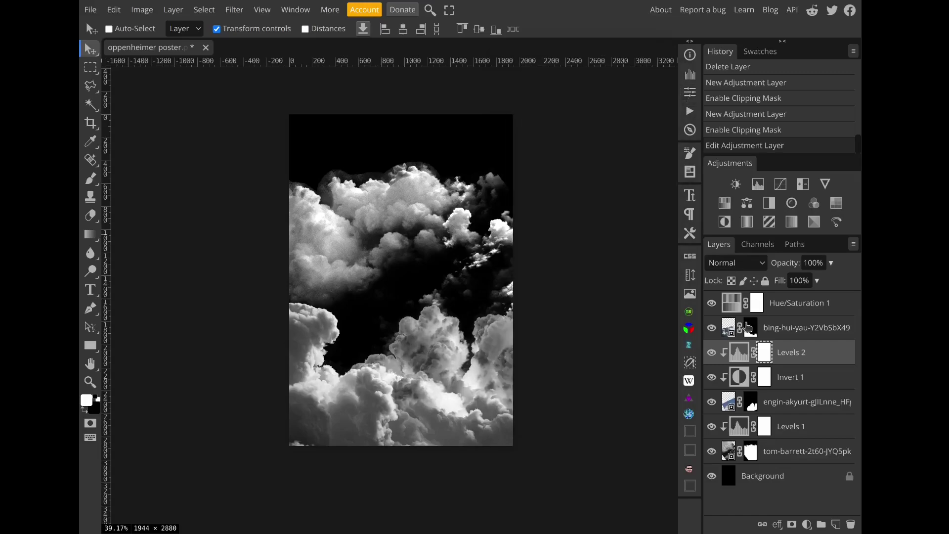
- Add a Levels adjustment clipped to the topmost cloud layer, with white input 237 and darkened midtones
{"action": "left_click", "coordinate": [799, 330]}
{"action": "left_click", "coordinate": [807, 523]}
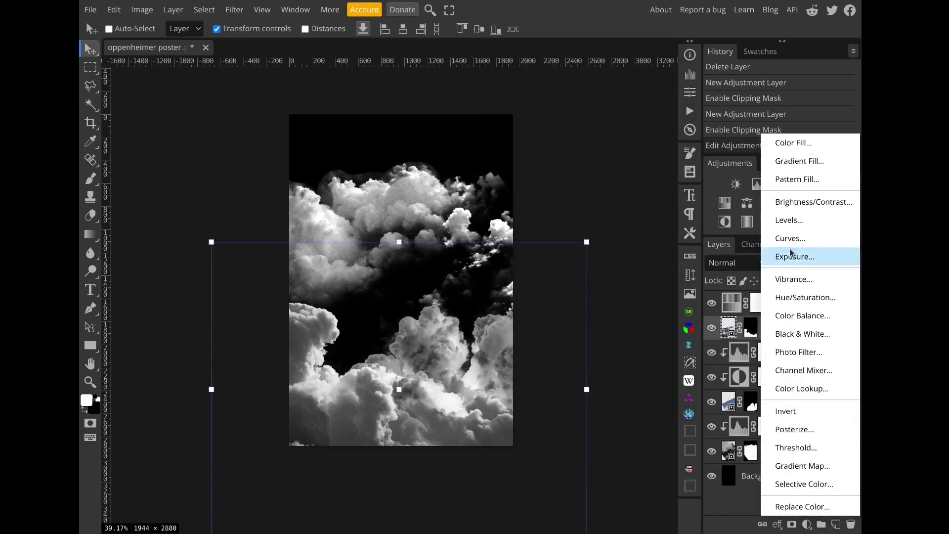
{"action": "left_click", "coordinate": [787, 217]}
{"action": "right_click", "coordinate": [779, 330]}
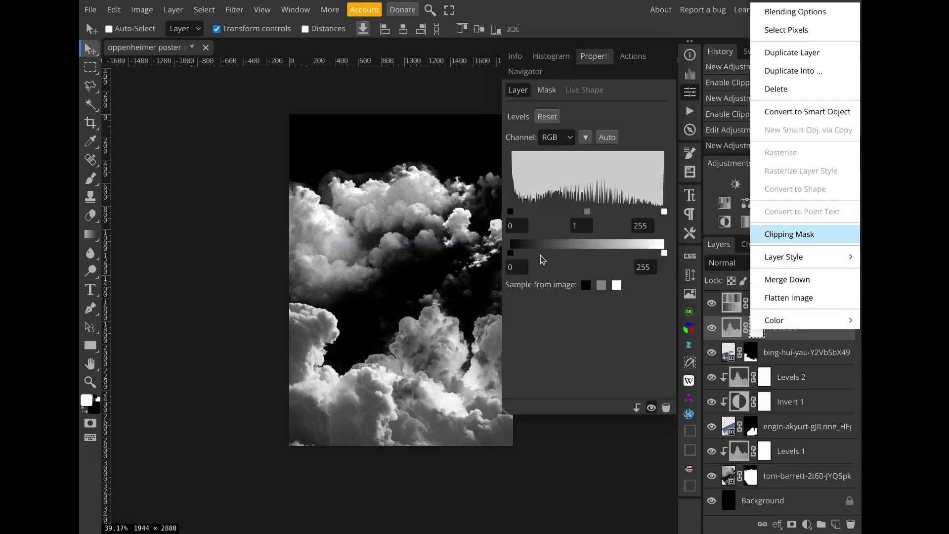
{"action": "left_click_drag", "start_coordinate": [587, 212], "coordinate": [601, 217]}
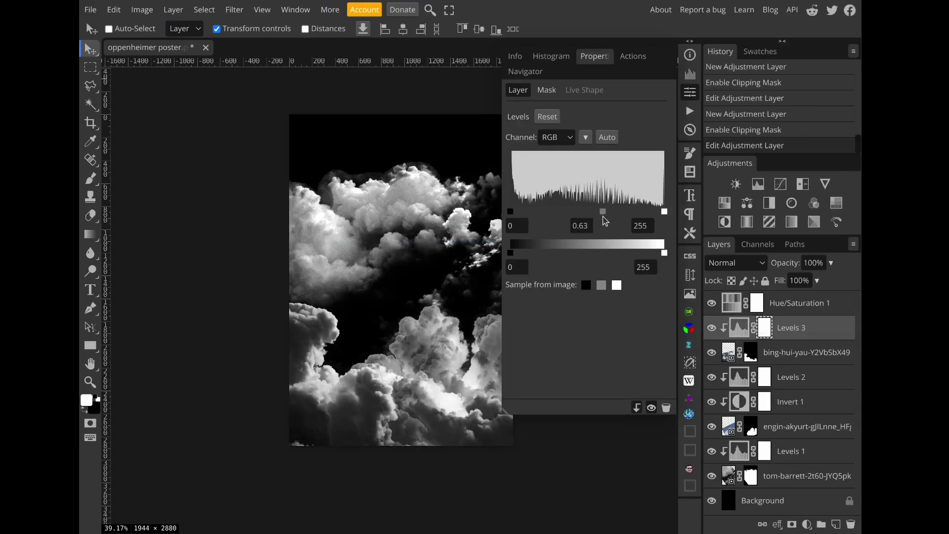
{"action": "left_click_drag", "start_coordinate": [659, 214], "coordinate": [654, 215]}
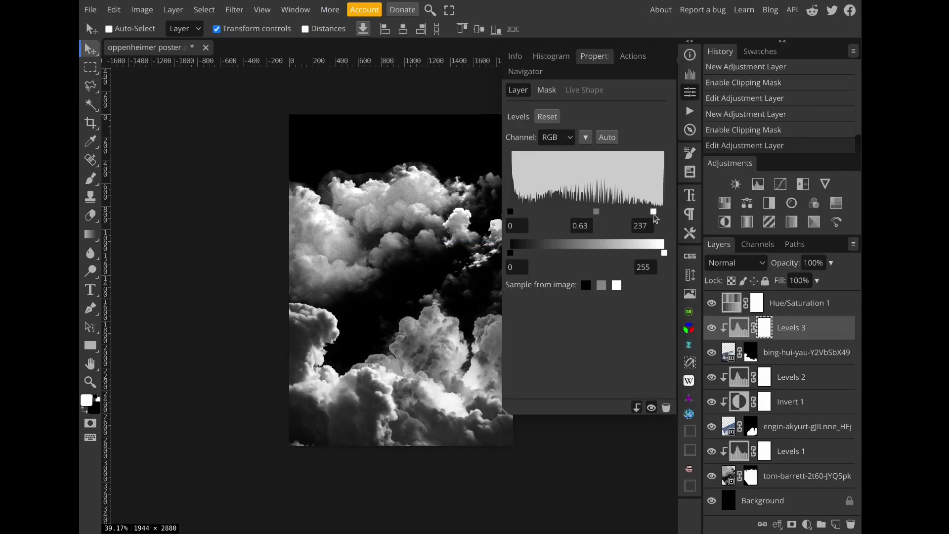
{"action": "left_click_drag", "start_coordinate": [597, 211], "coordinate": [599, 212]}
{"action": "left_click", "coordinate": [684, 94]}
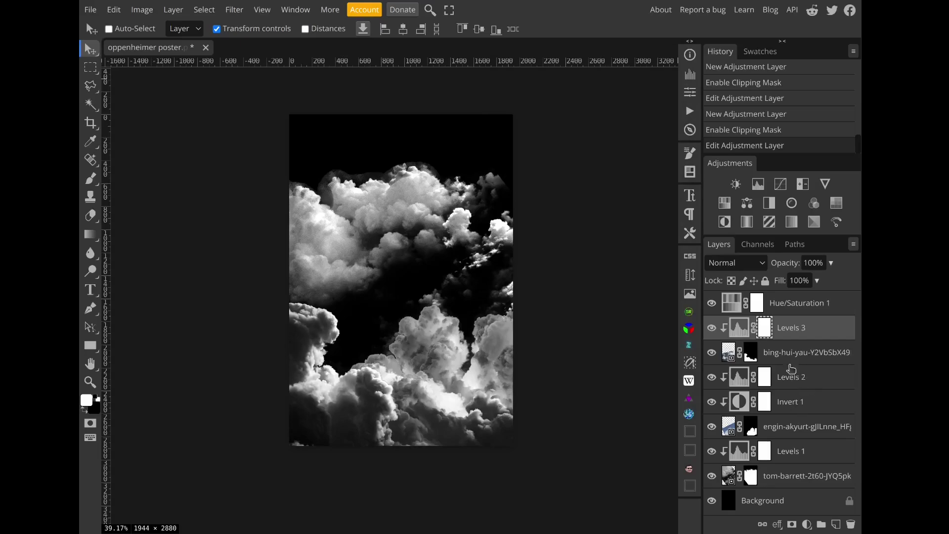
- Adjust the middle clouds' Levels layer to black input 21, midtones 0.72 and white input 99
{"action": "left_click", "coordinate": [715, 353]}
{"action": "left_click", "coordinate": [715, 353]}
{"action": "left_click", "coordinate": [794, 331]}
{"action": "left_click", "coordinate": [689, 93]}
{"action": "left_click_drag", "start_coordinate": [520, 211], "coordinate": [573, 217]}
{"action": "left_click", "coordinate": [852, 383]}
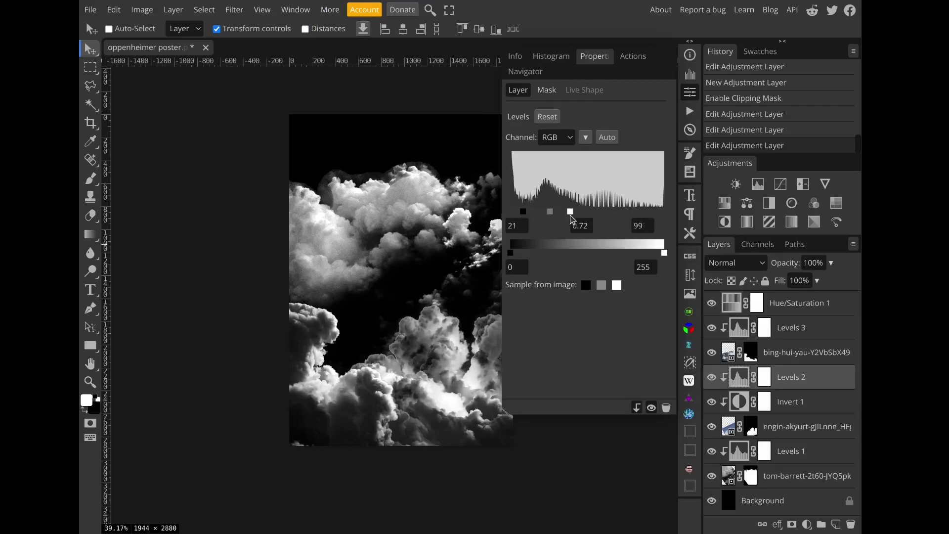
- Adjust the lowest clouds' Levels layer to white input 182 and midtones 0.37
{"action": "left_click", "coordinate": [799, 475]}
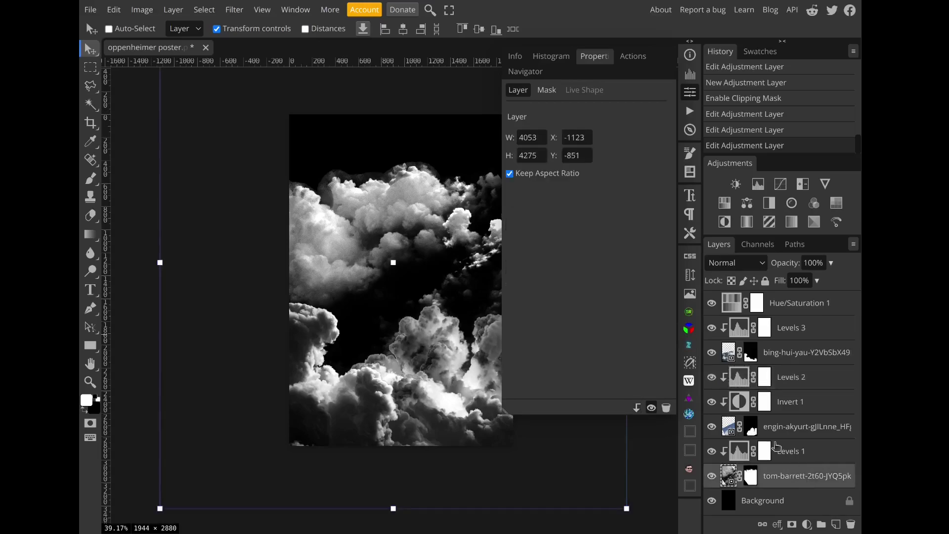
{"action": "left_click", "coordinate": [546, 89]}
{"action": "left_click", "coordinate": [518, 90]}
{"action": "left_click", "coordinate": [800, 450]}
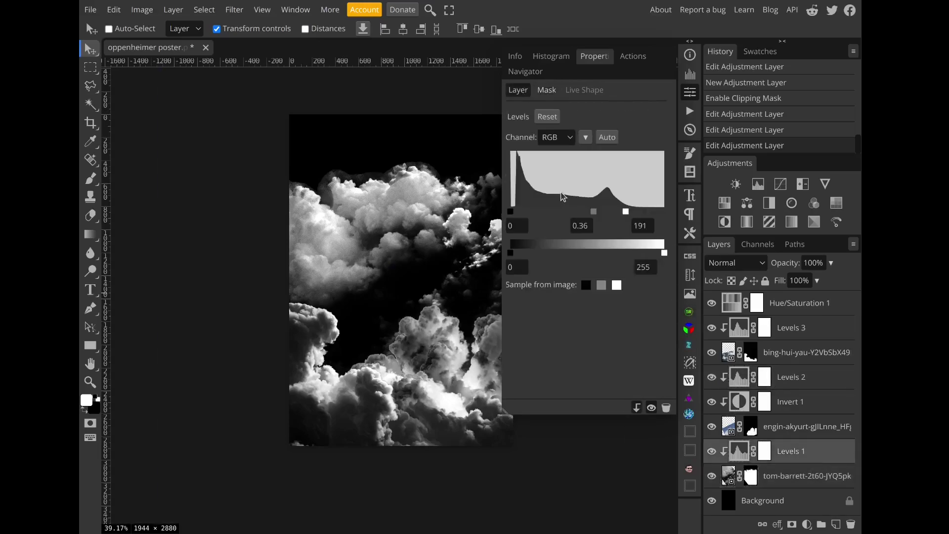
{"action": "left_click_drag", "start_coordinate": [627, 216], "coordinate": [591, 221]}
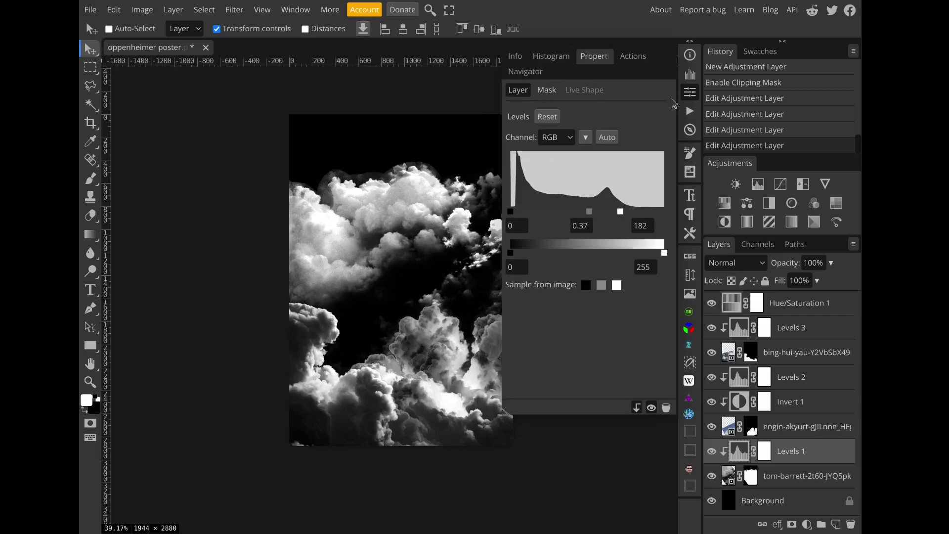
{"action": "left_click", "coordinate": [691, 94]}
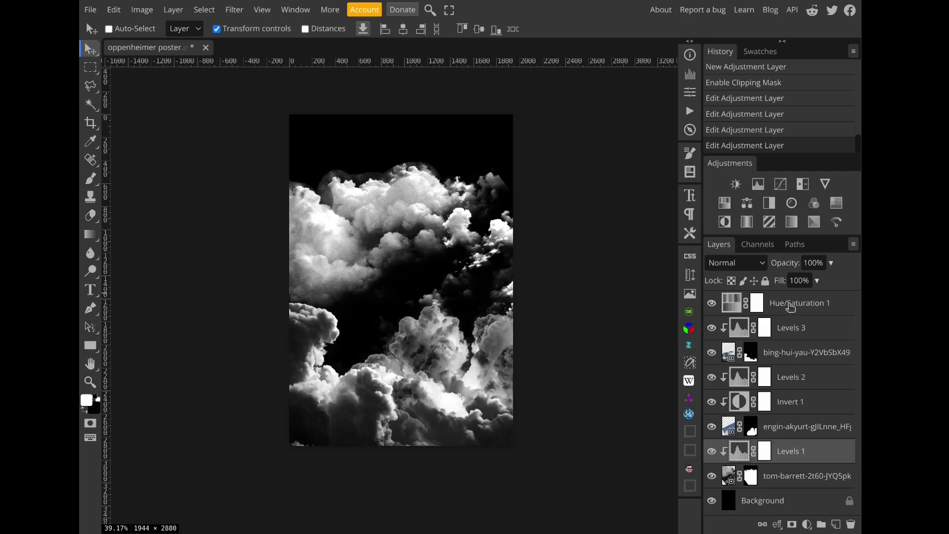
- Add a Gradient Map adjustment above the Hue/Saturation layer and set its blend mode to Color
{"action": "left_click", "coordinate": [790, 308]}
{"action": "left_click", "coordinate": [807, 524]}
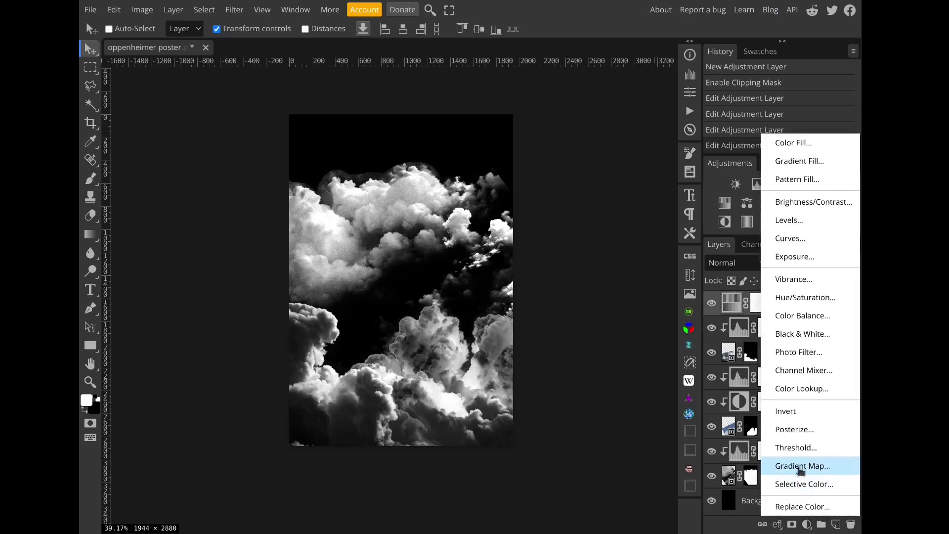
{"action": "left_click", "coordinate": [801, 466]}
{"action": "left_click", "coordinate": [729, 262]}
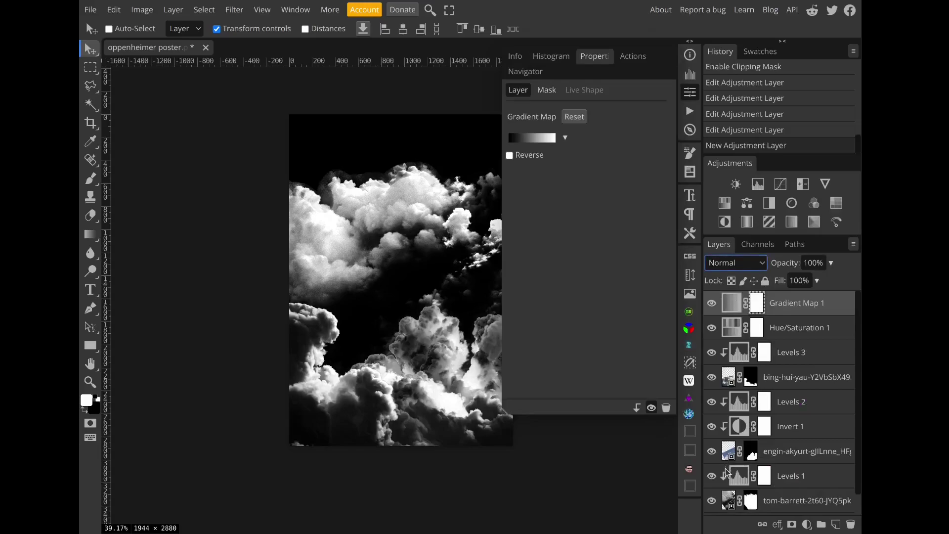
{"action": "left_click", "coordinate": [725, 468]}
- Open the Gradient Map's gradient for editing and change its white end colour to yellow #ffe400
{"action": "left_click", "coordinate": [521, 138]}
{"action": "left_click", "coordinate": [408, 249]}
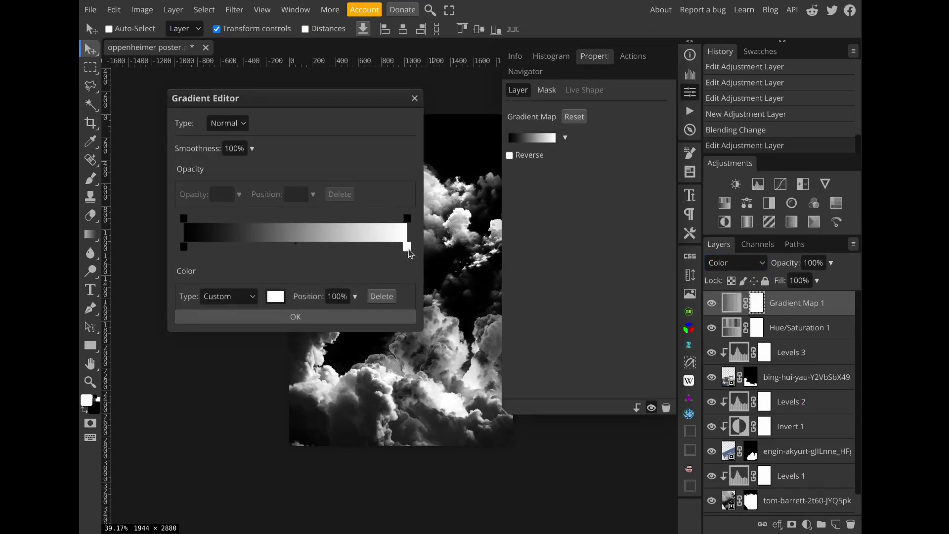
{"action": "left_click", "coordinate": [275, 296]}
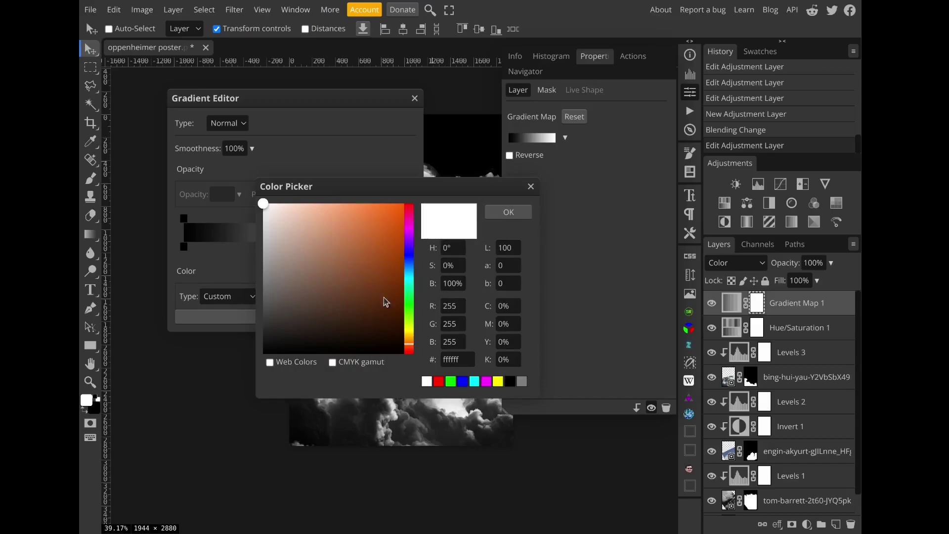
{"action": "left_click", "coordinate": [410, 336]}
{"action": "left_click", "coordinate": [403, 204]}
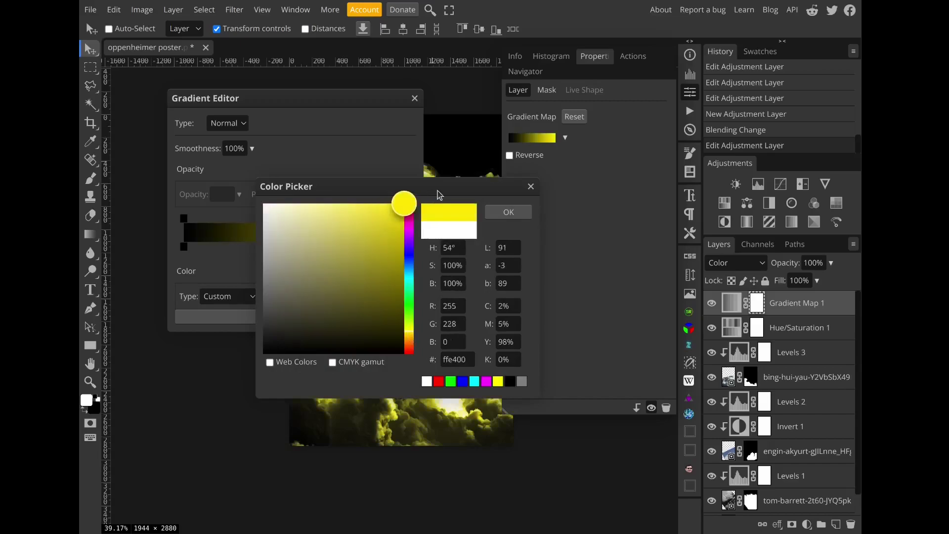
{"action": "left_click", "coordinate": [508, 211]}
- Change the gradient's black start colour to a bright red, about #ff2700
{"action": "left_click_drag", "start_coordinate": [347, 112], "coordinate": [717, 230]}
{"action": "left_click", "coordinate": [553, 365]}
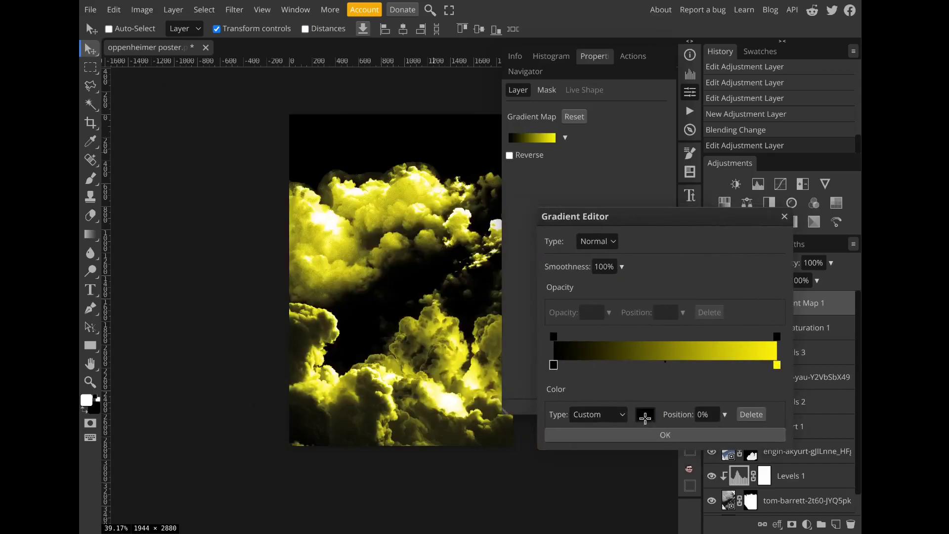
{"action": "left_click", "coordinate": [645, 417]}
{"action": "left_click", "coordinate": [410, 349]}
{"action": "left_click_drag", "start_coordinate": [380, 213], "coordinate": [403, 204]}
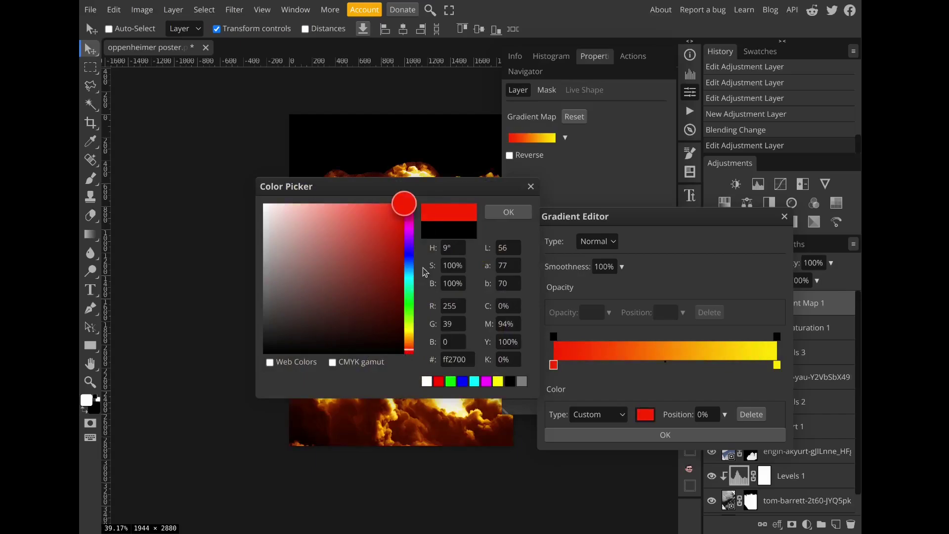
{"action": "left_click", "coordinate": [409, 349]}
{"action": "left_click", "coordinate": [509, 213]}
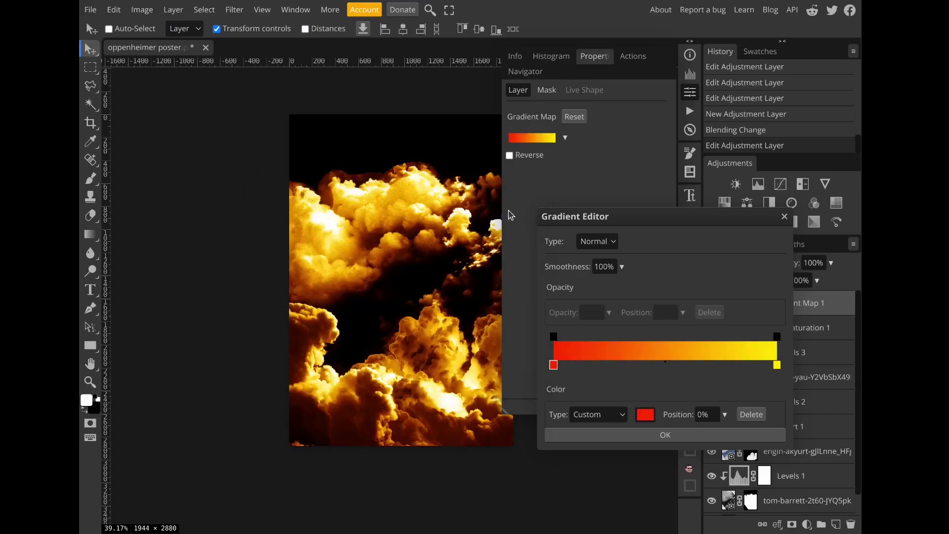
- Change the gradient's yellow end colour to golden yellow, about #ffcc00, and apply the gradient
{"action": "left_click", "coordinate": [777, 365]}
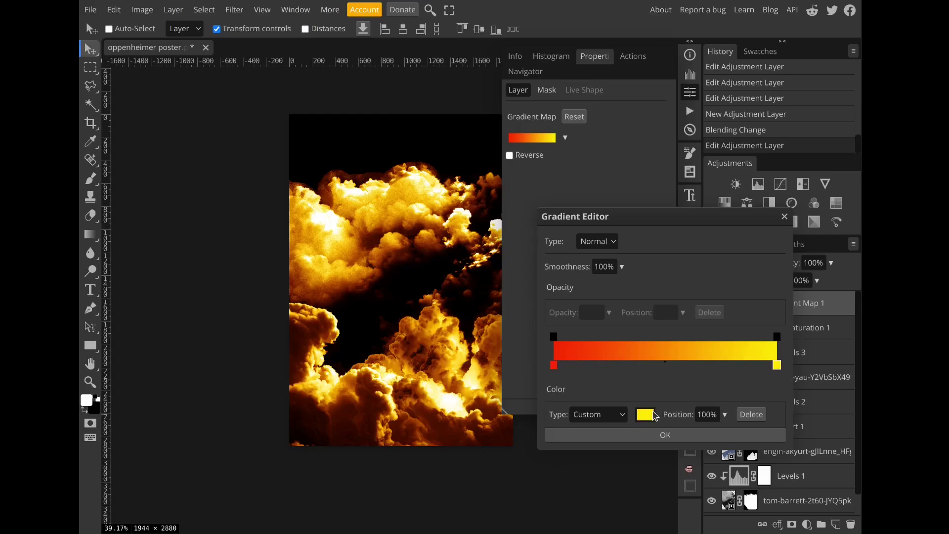
{"action": "left_click", "coordinate": [645, 414]}
{"action": "left_click", "coordinate": [692, 338]}
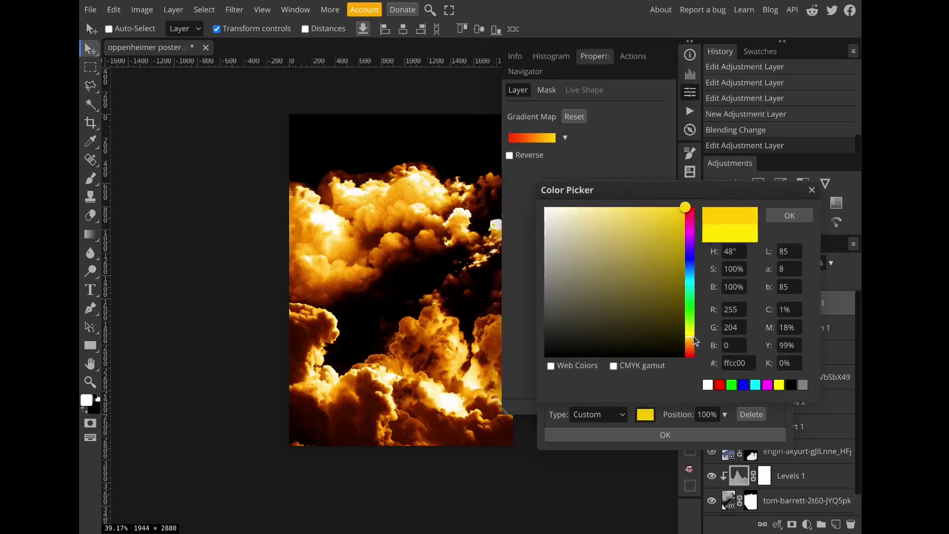
{"action": "left_click", "coordinate": [787, 215]}
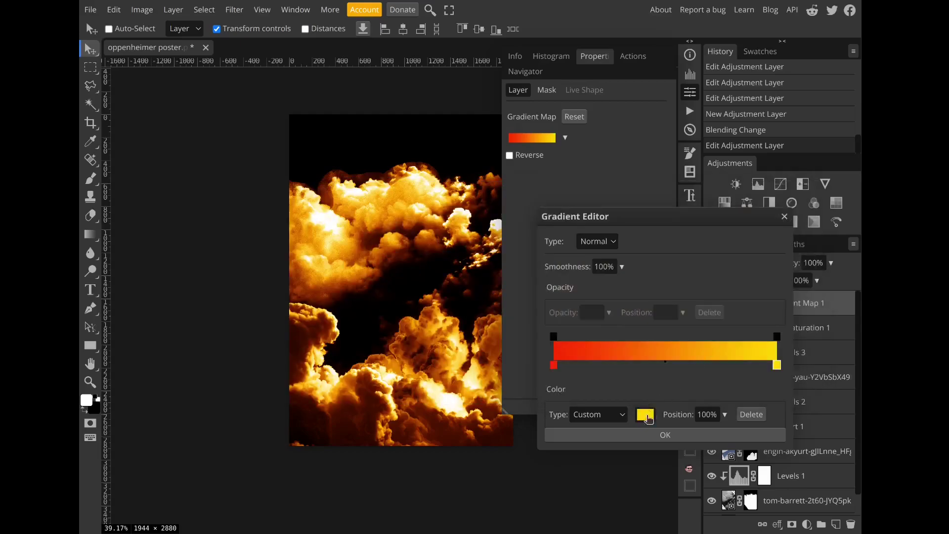
{"action": "left_click", "coordinate": [665, 435]}
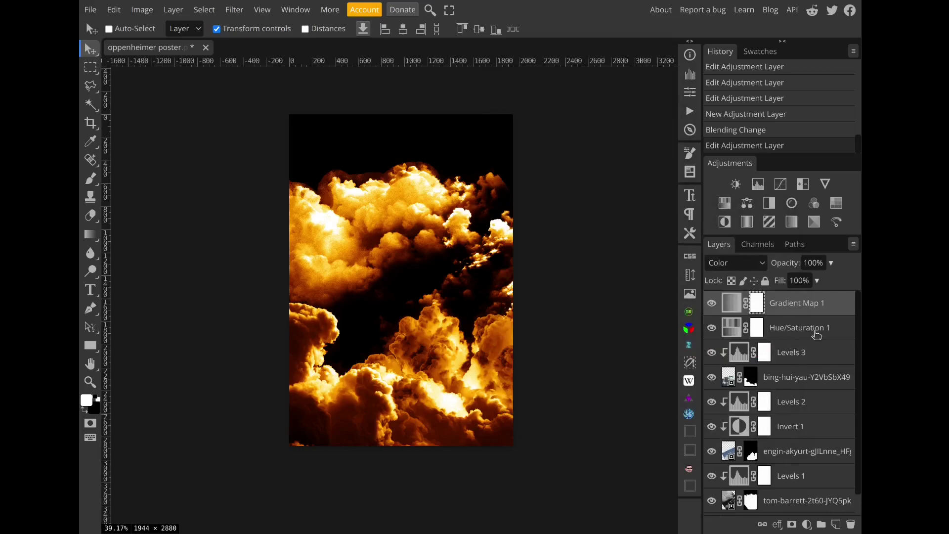
- Add a layer above Hue/Saturation 1 and draw a black rectangle about 2550 px wide across the poster's top area
{"action": "left_click", "coordinate": [815, 335]}
{"action": "left_click", "coordinate": [836, 523]}
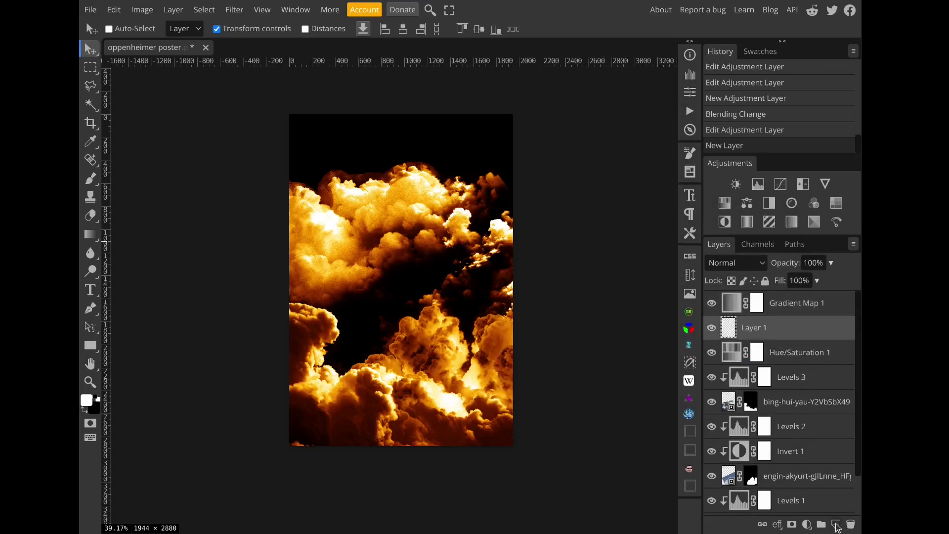
{"action": "left_click", "coordinate": [91, 346]}
{"action": "left_click_drag", "start_coordinate": [249, 98], "coordinate": [640, 179]}
- Feather the black rectangle's vector mask by 170 px and reduce its fill to 82%
{"action": "left_click", "coordinate": [690, 97]}
{"action": "left_click", "coordinate": [545, 90]}
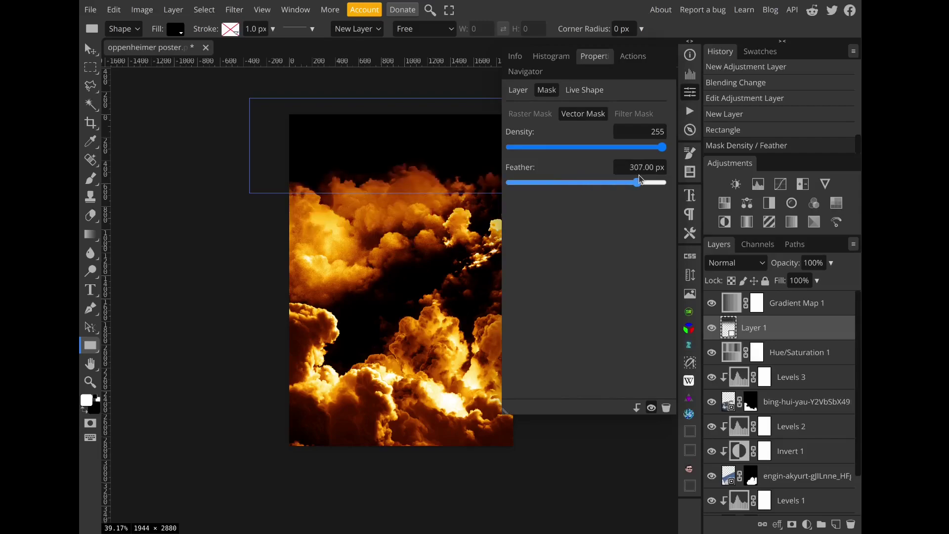
{"action": "left_click", "coordinate": [611, 182]}
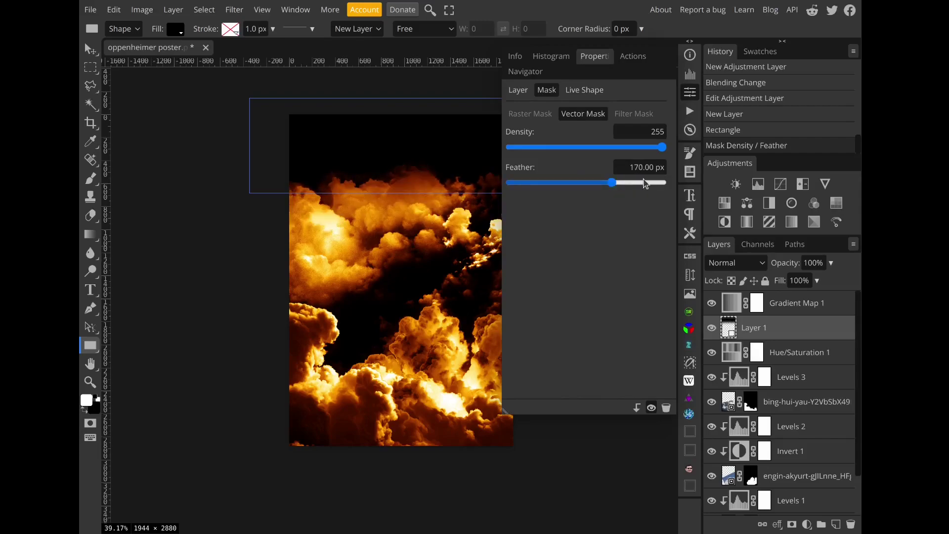
{"action": "left_click", "coordinate": [688, 96]}
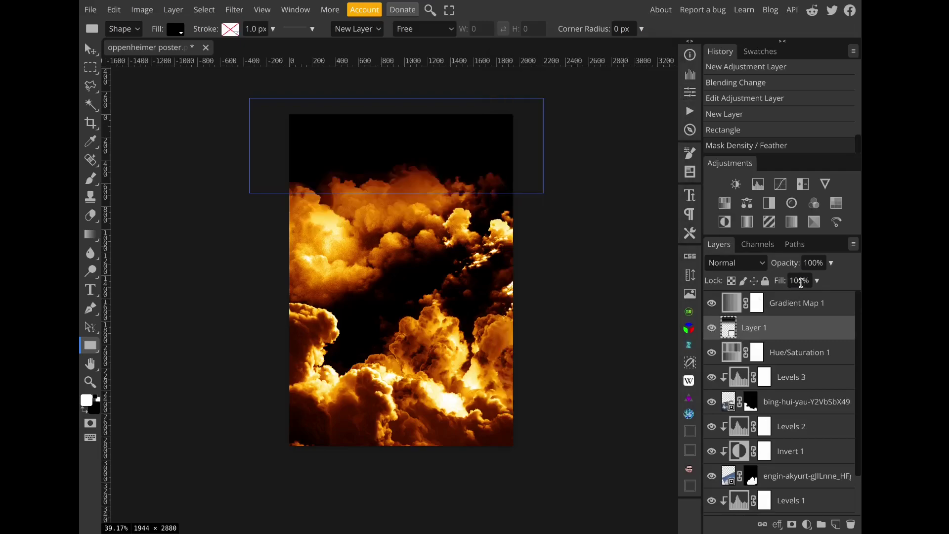
{"action": "left_click_drag", "start_coordinate": [801, 281], "coordinate": [812, 303]}
- Bring the cut-out figure into the poster and place its layer between the frontmost cloud layer and Levels 2
{"action": "left_click", "coordinate": [811, 302]}
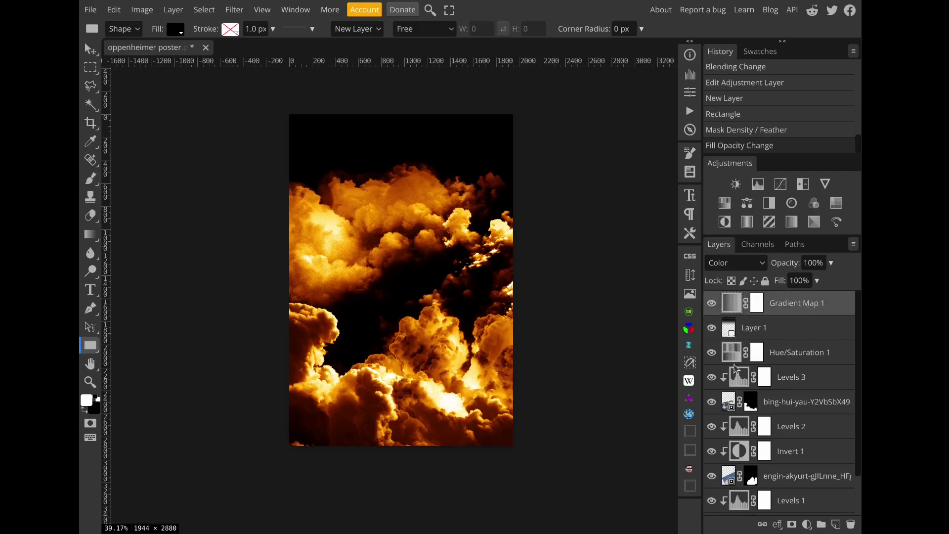
{"action": "scroll", "coordinate": [794, 368], "scroll_direction": "down", "scroll_amount": 3}
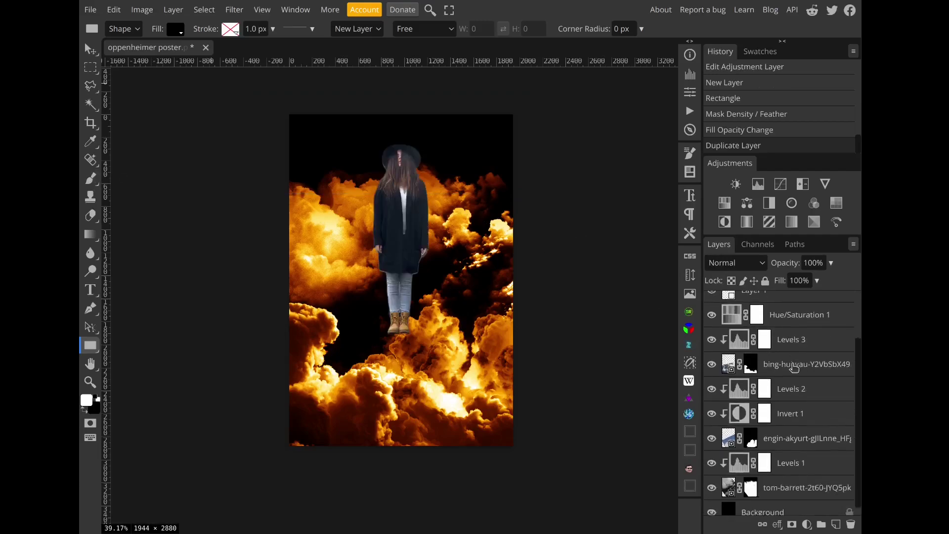
{"action": "scroll", "coordinate": [794, 368], "scroll_direction": "up", "scroll_amount": 3}
{"action": "left_click_drag", "start_coordinate": [796, 299], "coordinate": [786, 445]}
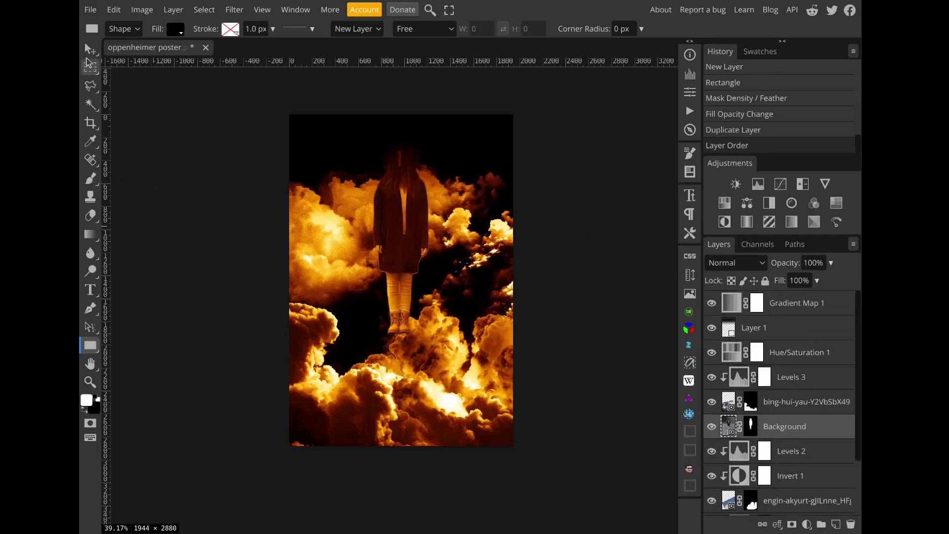
- Scale the figure down and position it standing among the lower clouds, slightly behind the front cloud
{"action": "key", "text": "v"}
{"action": "left_click_drag", "start_coordinate": [430, 210], "coordinate": [444, 306]}
{"action": "key", "text": "ctrl+t"}
{"action": "left_click_drag", "start_coordinate": [513, 223], "coordinate": [433, 321]}
{"action": "left_click_drag", "start_coordinate": [401, 383], "coordinate": [425, 365]}
{"action": "key", "text": "Return"}
- Add a Levels adjustment clipped to the figure layer and set its midtone value to 0.71
{"action": "left_click", "coordinate": [806, 524]}
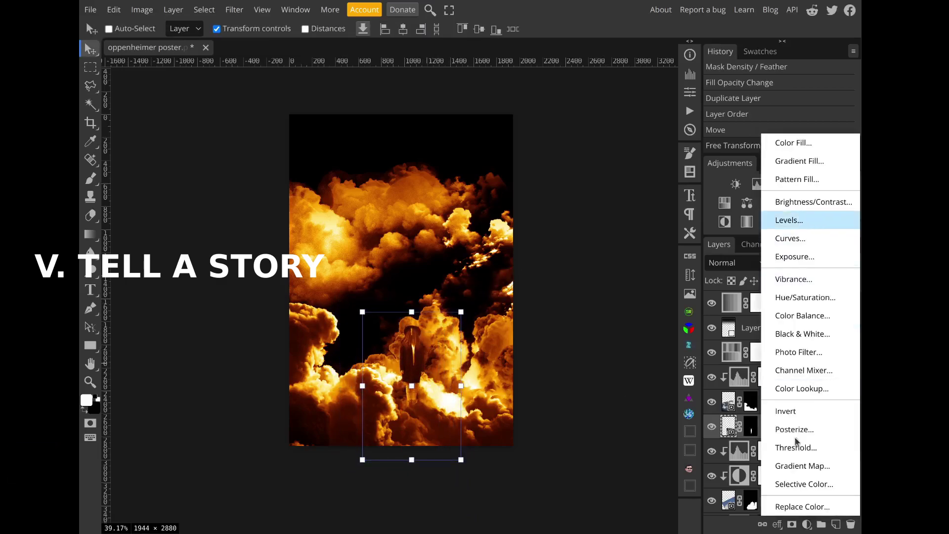
{"action": "left_click", "coordinate": [789, 220]}
{"action": "right_click", "coordinate": [786, 429]}
{"action": "left_click", "coordinate": [788, 328]}
{"action": "left_click_drag", "start_coordinate": [588, 212], "coordinate": [597, 211]}
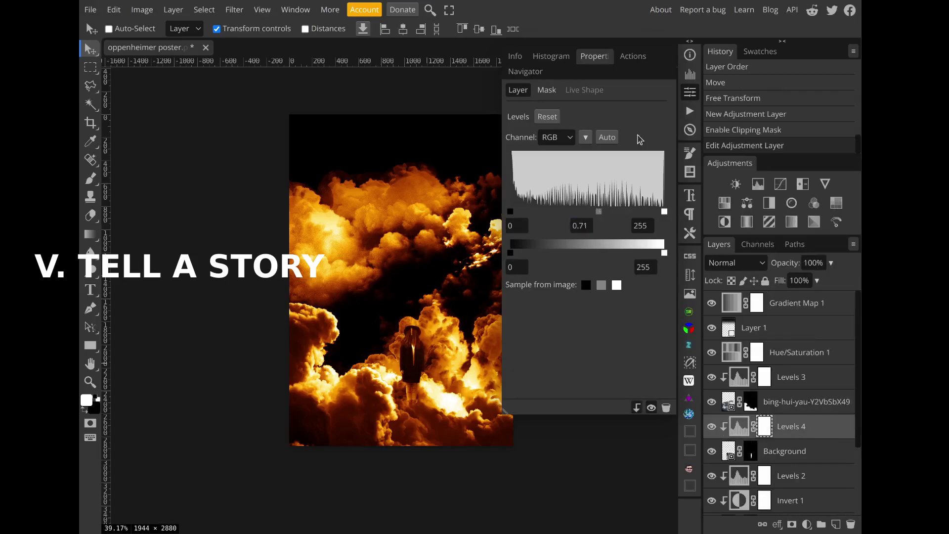
- Lower the white output level of the figure's Levels adjustment to darken the figure, and select the figure's mask
{"action": "left_click", "coordinate": [689, 93]}
{"action": "left_click", "coordinate": [690, 95]}
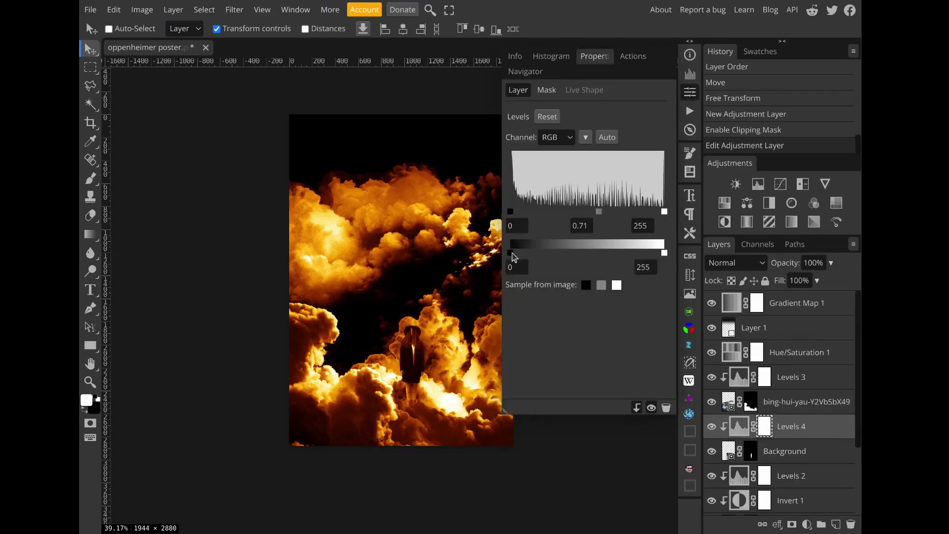
{"action": "left_click_drag", "start_coordinate": [665, 256], "coordinate": [612, 262]}
{"action": "left_click", "coordinate": [691, 96]}
{"action": "scroll", "coordinate": [444, 360], "scroll_direction": "up", "scroll_amount": 3}
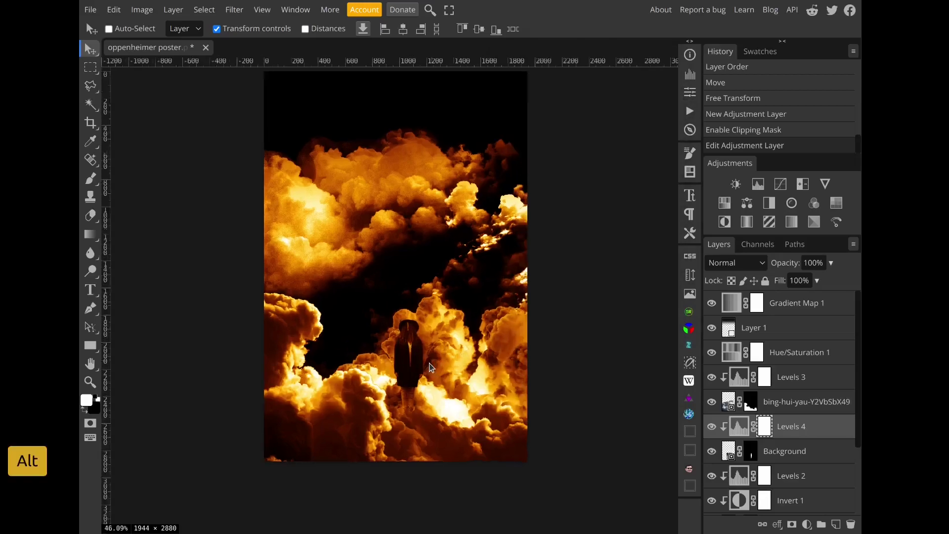
{"action": "left_click", "coordinate": [751, 458], "text": "ctrl"}
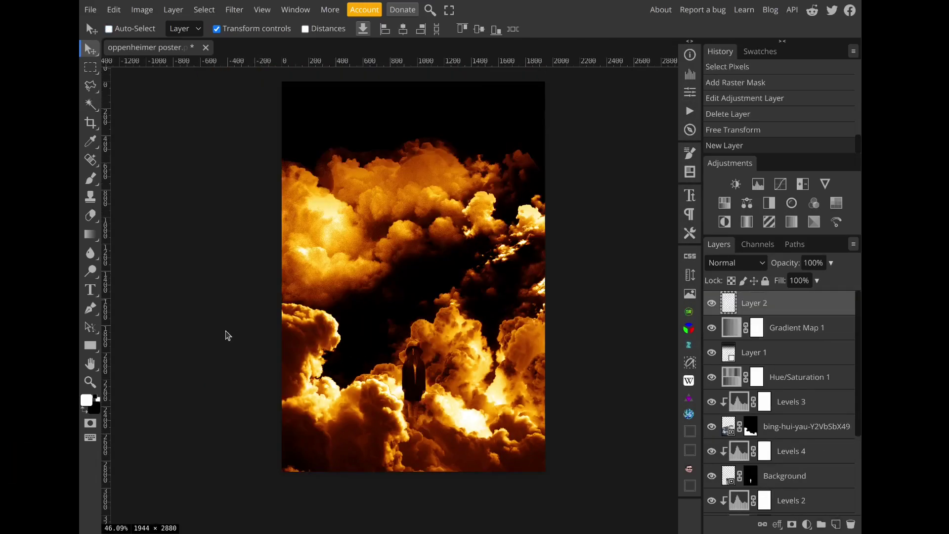
- Set up the Type tool with the Prompt font in SemiBold style
{"action": "key", "text": "t"}
{"action": "left_click", "coordinate": [142, 31]}
{"action": "left_click", "coordinate": [184, 77]}
{"action": "type", "text": "prom"}
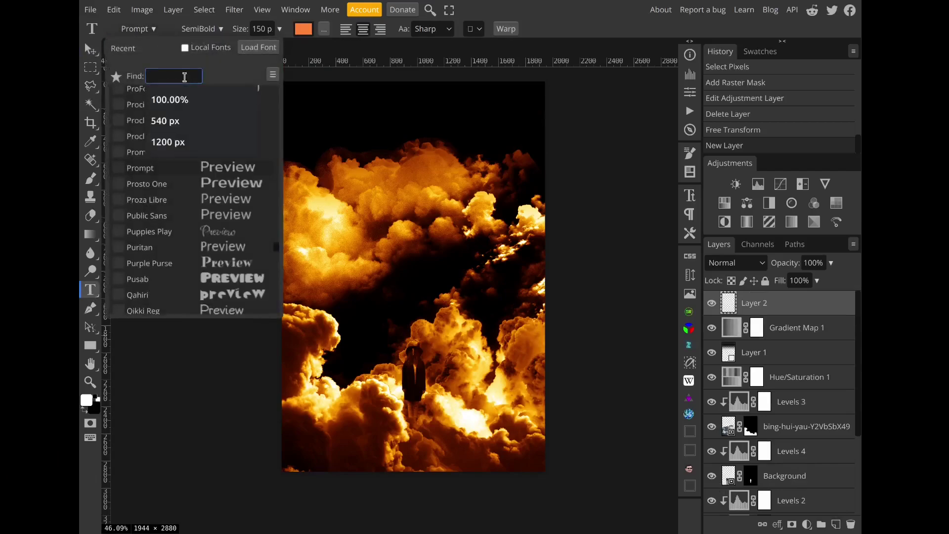
{"action": "left_click", "coordinate": [182, 113]}
{"action": "left_click", "coordinate": [202, 29]}
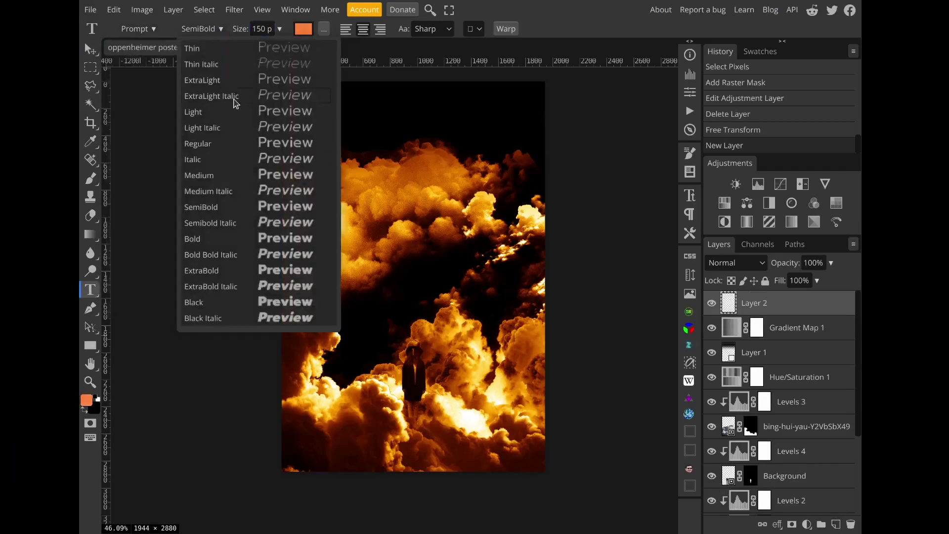
{"action": "left_click", "coordinate": [230, 207]}
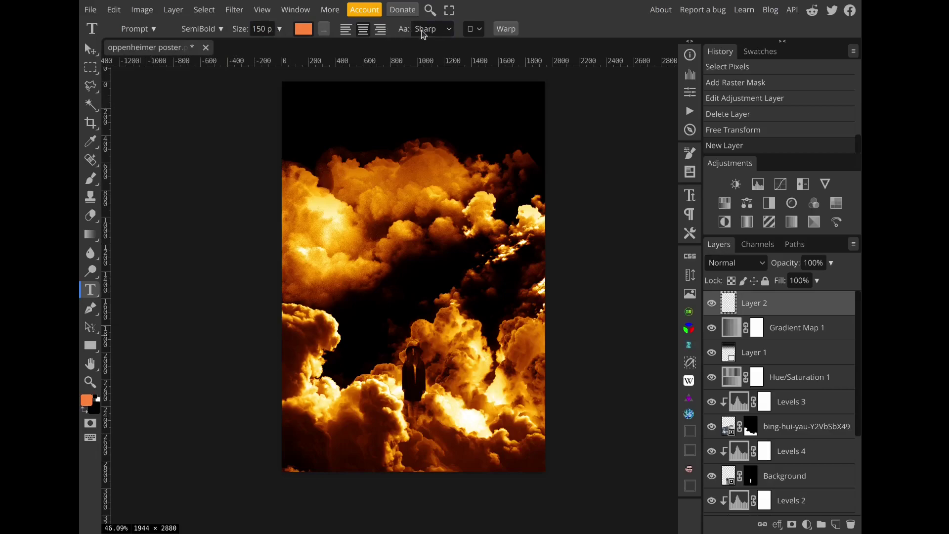
- Add the title "GOLDSBORO" over the upper clouds and adjust its leading and tracking
{"action": "left_click", "coordinate": [404, 182]}
{"action": "type", "text": "GOLDSBORO"}
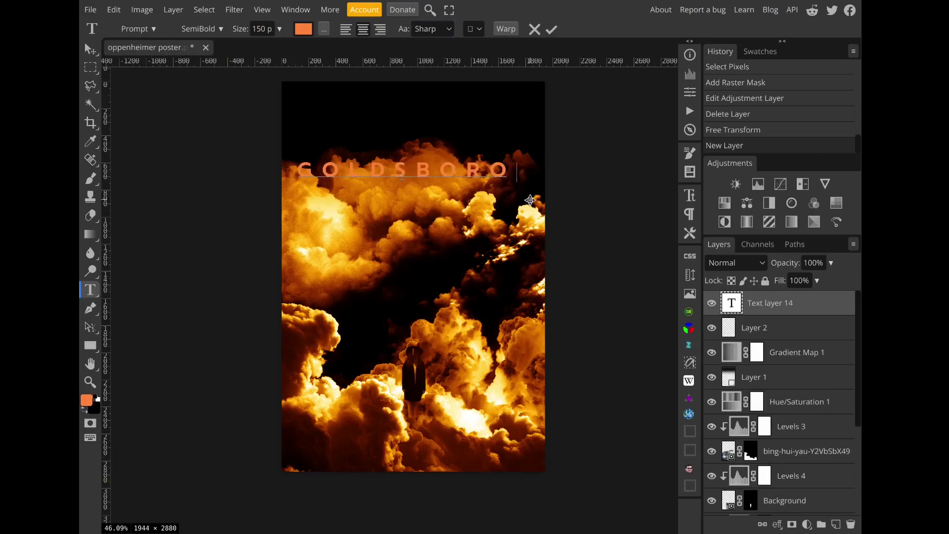
{"action": "key", "text": "ctrl+a"}
{"action": "left_click", "coordinate": [690, 195]}
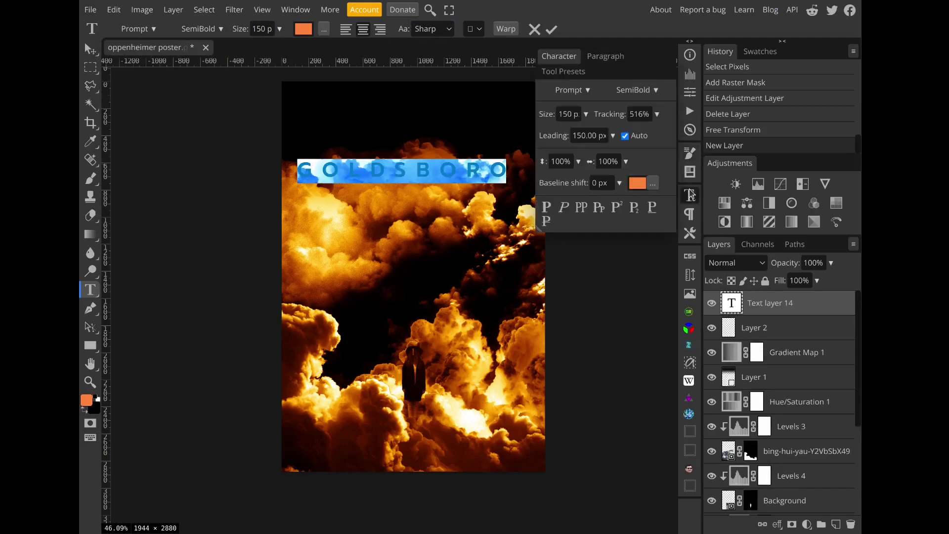
{"action": "left_click_drag", "start_coordinate": [612, 136], "coordinate": [638, 139]}
{"action": "left_click", "coordinate": [658, 115]}
{"action": "left_click", "coordinate": [690, 197]}
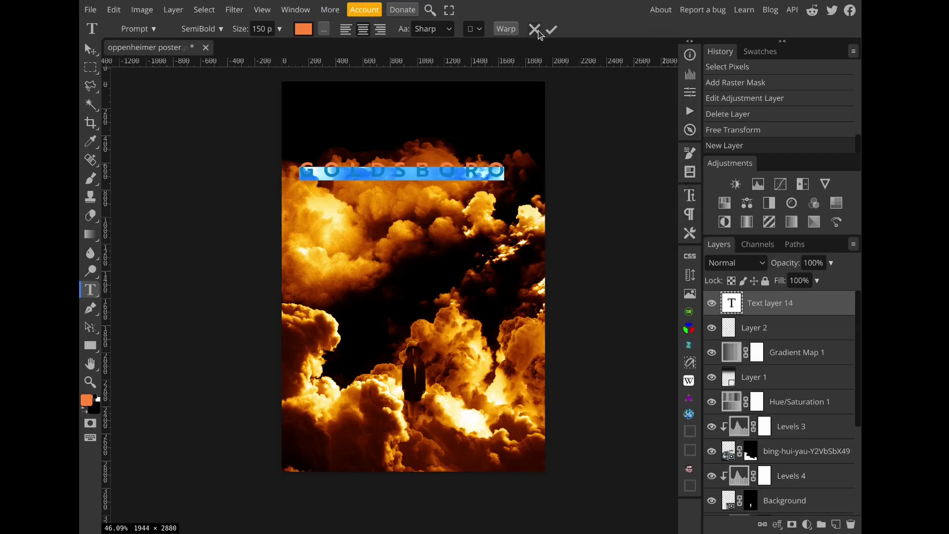
{"action": "left_click", "coordinate": [551, 29]}
- Change the GOLDSBORO title's colour to saturated orange #ff6000
{"action": "left_click", "coordinate": [366, 118]}
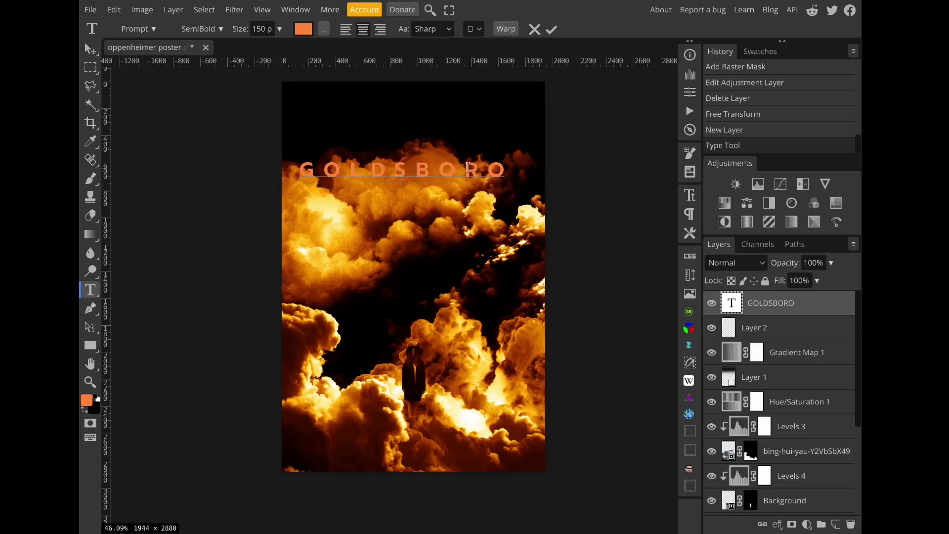
{"action": "left_click_drag", "start_coordinate": [501, 168], "coordinate": [275, 148]}
{"action": "left_click", "coordinate": [302, 28]}
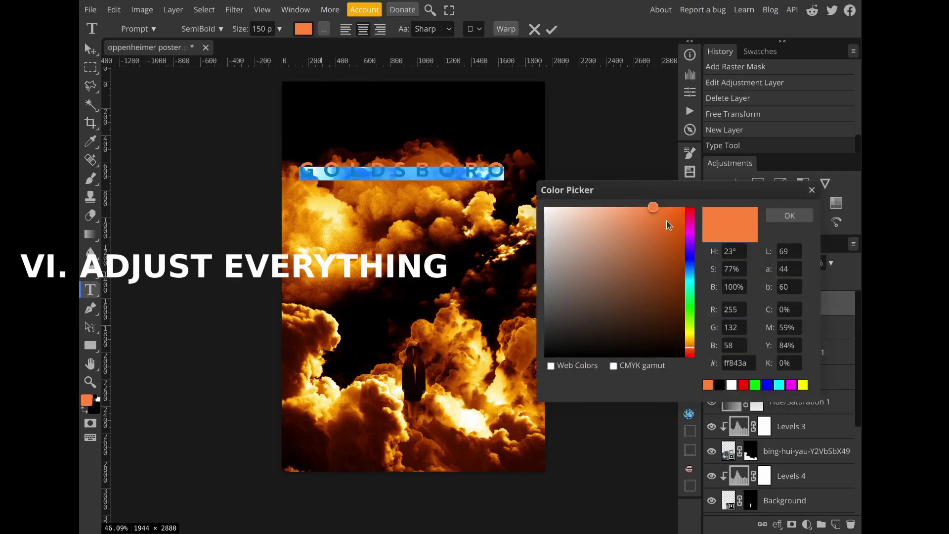
{"action": "left_click_drag", "start_coordinate": [657, 207], "coordinate": [687, 206]}
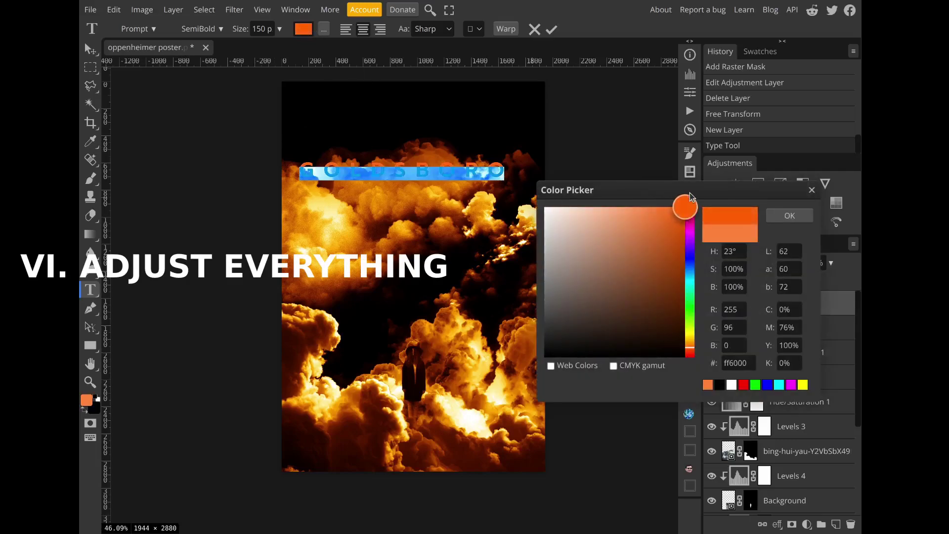
{"action": "left_click", "coordinate": [786, 216]}
{"action": "left_click", "coordinate": [551, 28]}
- Move the title up to the top edge of the clouds and centre it horizontally
{"action": "key", "text": "v"}
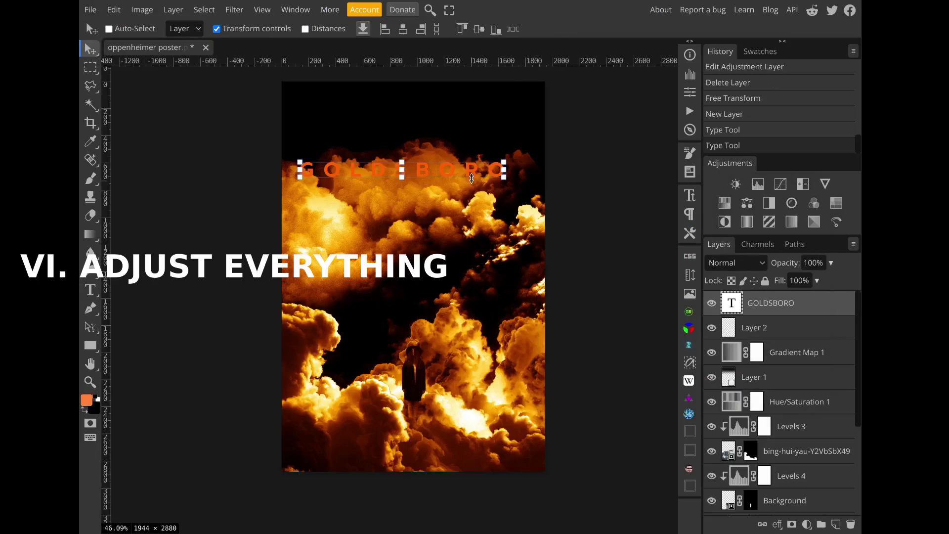
{"action": "left_click_drag", "start_coordinate": [466, 173], "coordinate": [478, 152]}
{"action": "left_click", "coordinate": [762, 329]}
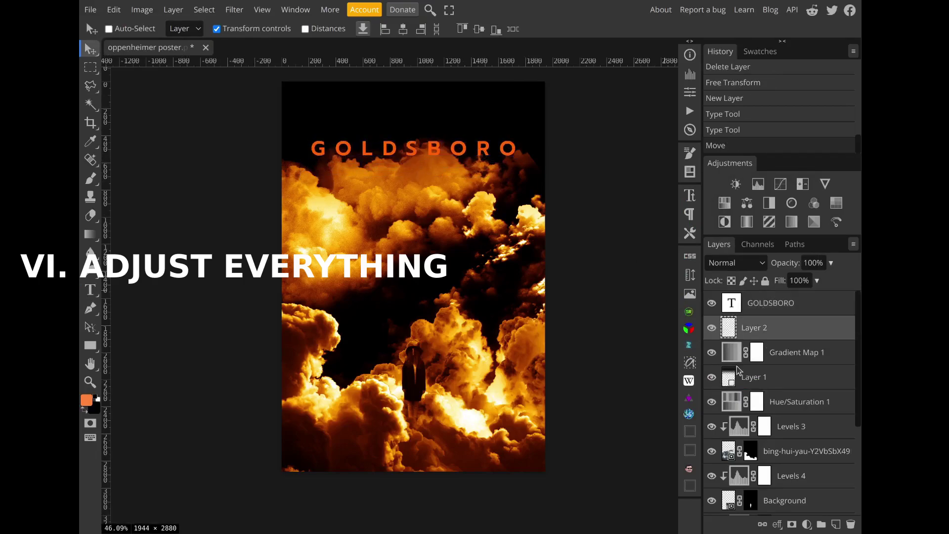
- Move the upper cloud layer slightly down to leave more black space around the title
{"action": "left_click", "coordinate": [790, 451]}
{"action": "scroll", "coordinate": [790, 452], "scroll_direction": "down", "scroll_amount": 3}
{"action": "left_click", "coordinate": [785, 480]}
{"action": "left_click_drag", "start_coordinate": [509, 291], "coordinate": [515, 312]}
{"action": "scroll", "coordinate": [751, 377], "scroll_direction": "up", "scroll_amount": 3}
- Stretch the feathered black rectangle down to about 946 px tall and shift it slightly lower over the clouds
{"action": "left_click", "coordinate": [751, 377]}
{"action": "left_click_drag", "start_coordinate": [407, 174], "coordinate": [407, 190]}
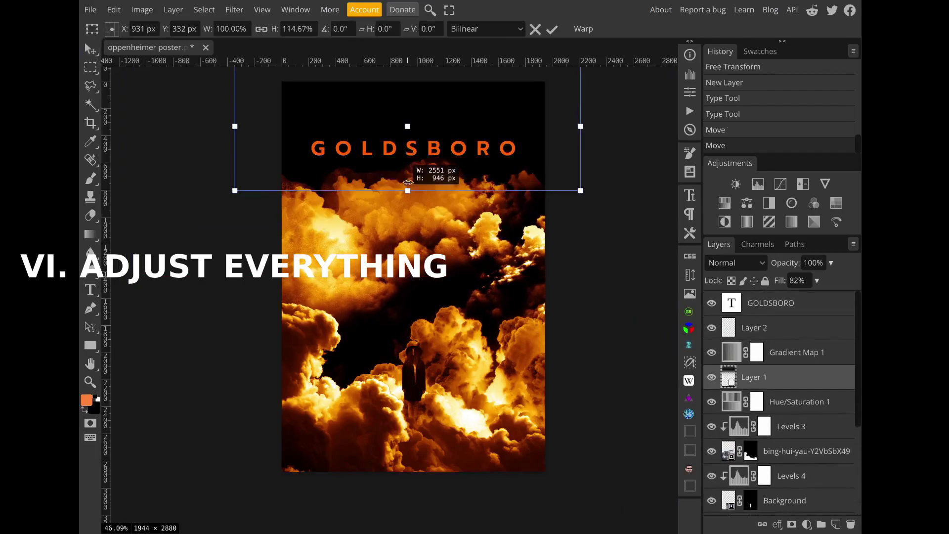
{"action": "left_click", "coordinate": [550, 29]}
{"action": "left_click_drag", "start_coordinate": [574, 182], "coordinate": [574, 193]}
- Move the GOLDSBORO title down to the lowered cloud tops and save the poster file
{"action": "left_click", "coordinate": [785, 304]}
{"action": "left_click_drag", "start_coordinate": [512, 148], "coordinate": [511, 171]}
{"action": "left_click", "coordinate": [761, 328]}
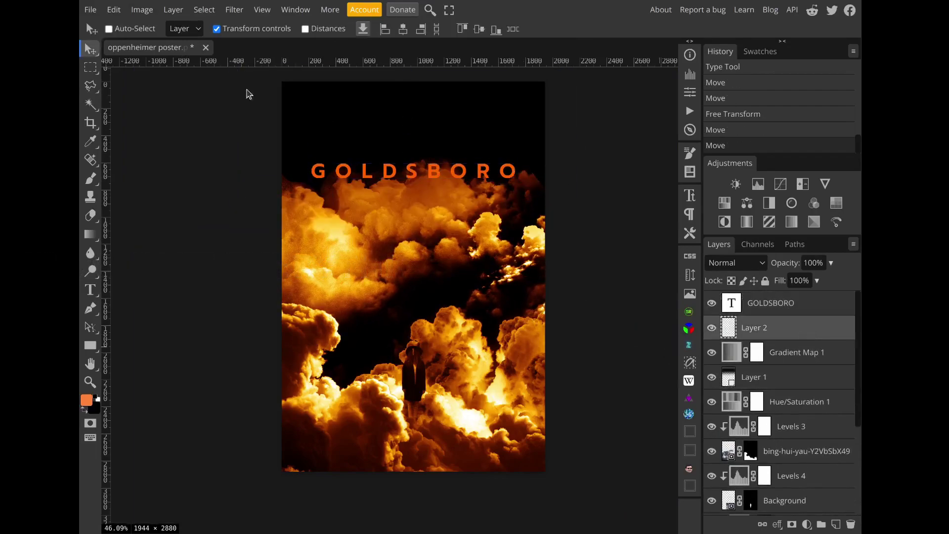
{"action": "left_click", "coordinate": [90, 10]}
{"action": "left_click", "coordinate": [116, 141]}
- Enlarge the GOLDSBORO title to nearly span the poster's width and move it up into the black area
{"action": "left_click", "coordinate": [770, 302]}
{"action": "left_click_drag", "start_coordinate": [434, 171], "coordinate": [434, 151]}
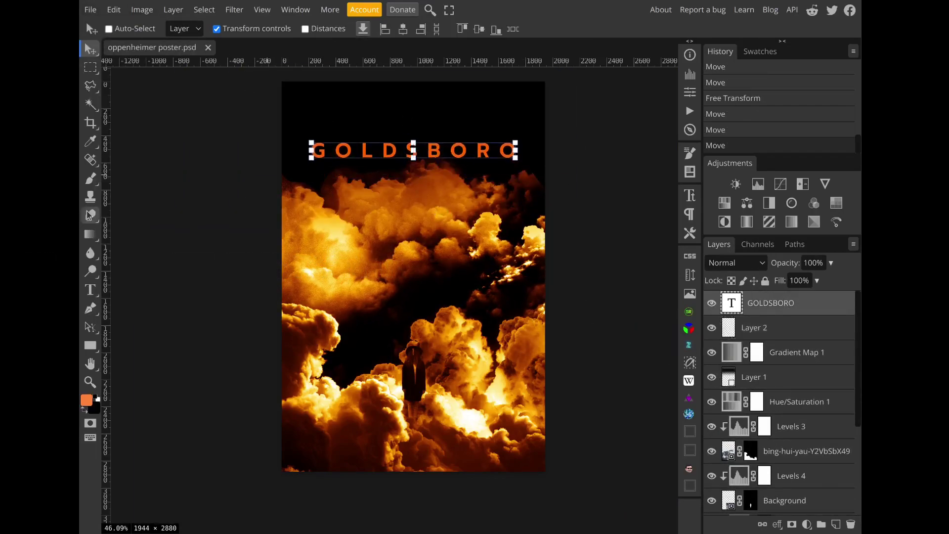
{"action": "left_click", "coordinate": [90, 290]}
{"action": "double_click", "coordinate": [413, 151]}
{"action": "left_click_drag", "start_coordinate": [245, 29], "coordinate": [440, 26]}
{"action": "left_click", "coordinate": [551, 29]}
{"action": "left_click", "coordinate": [90, 49]}
{"action": "left_click_drag", "start_coordinate": [434, 149], "coordinate": [436, 129]}
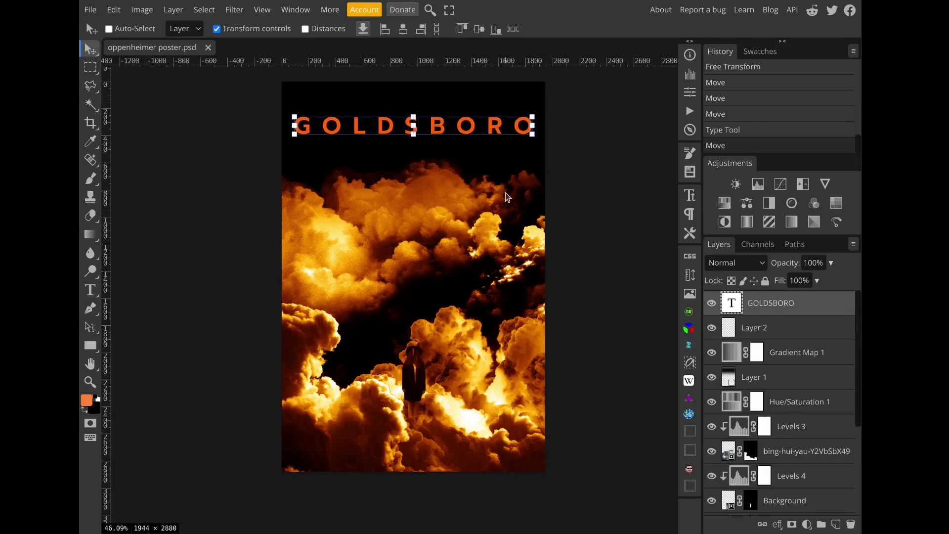
- Reposition the cloud beneath Invert 1, scale it to about 148% and rotate it about -26°
{"action": "scroll", "coordinate": [790, 395], "scroll_direction": "down", "scroll_amount": 2}
{"action": "left_click", "coordinate": [802, 388]}
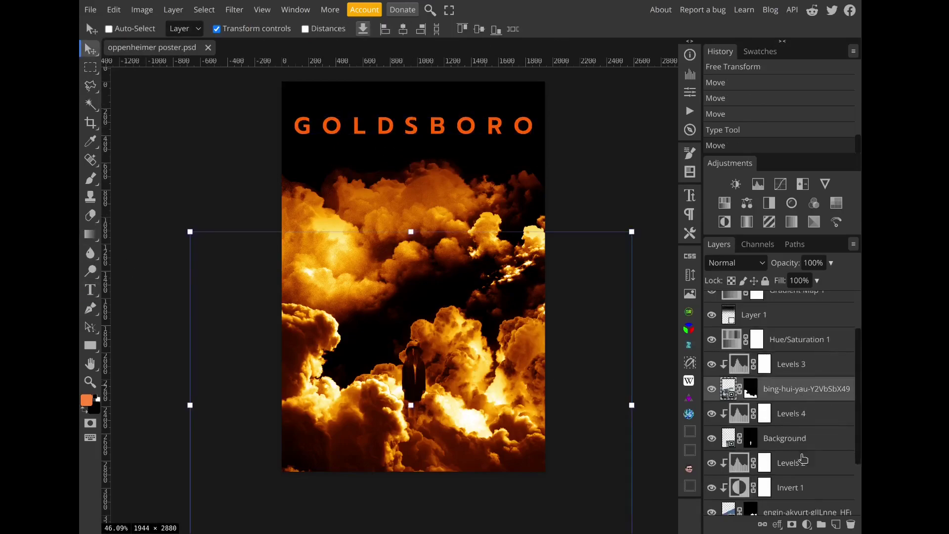
{"action": "scroll", "coordinate": [802, 444], "scroll_direction": "down", "scroll_amount": 2}
{"action": "left_click", "coordinate": [803, 449]}
{"action": "left_click_drag", "start_coordinate": [571, 388], "coordinate": [533, 402]}
{"action": "left_click_drag", "start_coordinate": [629, 197], "coordinate": [572, 143]}
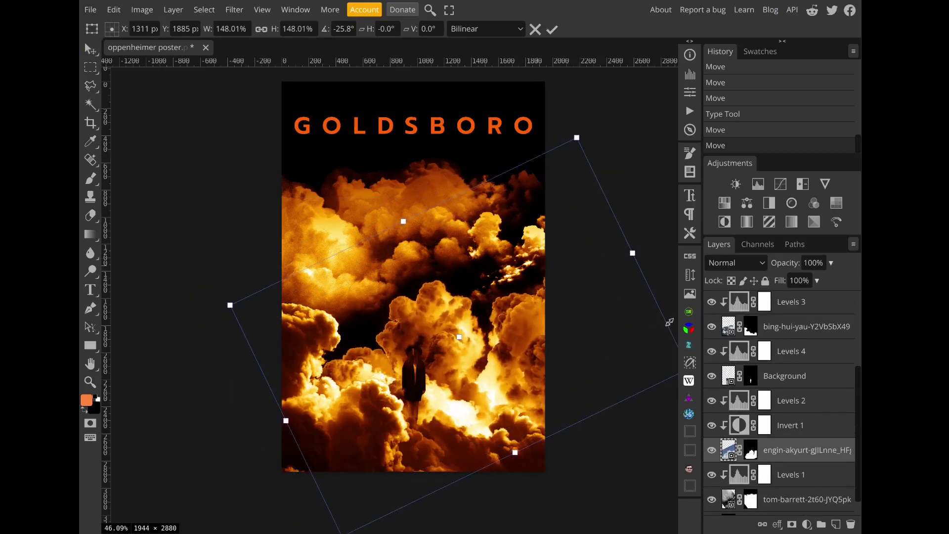
{"action": "left_click", "coordinate": [553, 30]}
- Adjust the midtone slider of the Levels 2 adjustment on the enlarged cloud
{"action": "double_click", "coordinate": [739, 400]}
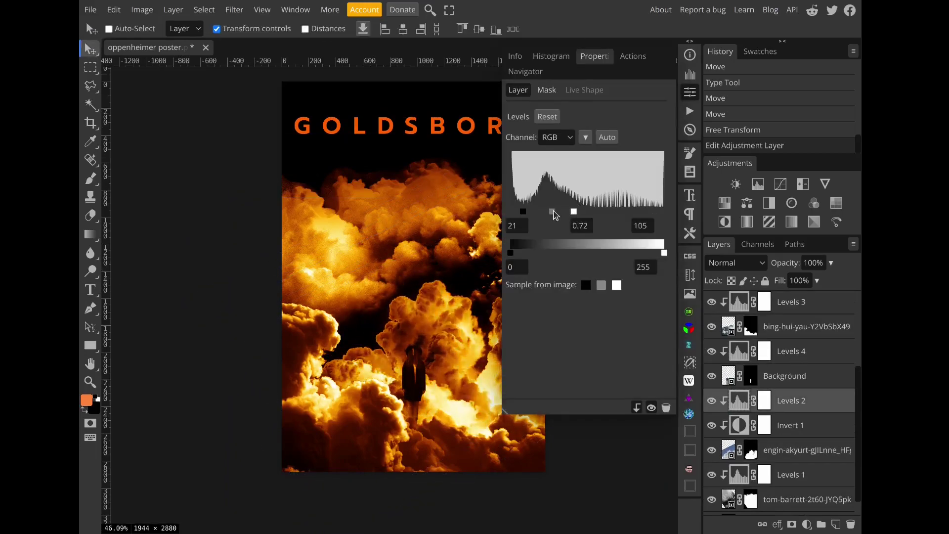
{"action": "left_click_drag", "start_coordinate": [553, 212], "coordinate": [550, 214]}
{"action": "left_click", "coordinate": [690, 91]}
- Move the enlarged cloud slightly to the right behind the figure and save the poster file
{"action": "left_click", "coordinate": [728, 450]}
{"action": "left_click_drag", "start_coordinate": [445, 336], "coordinate": [467, 332]}
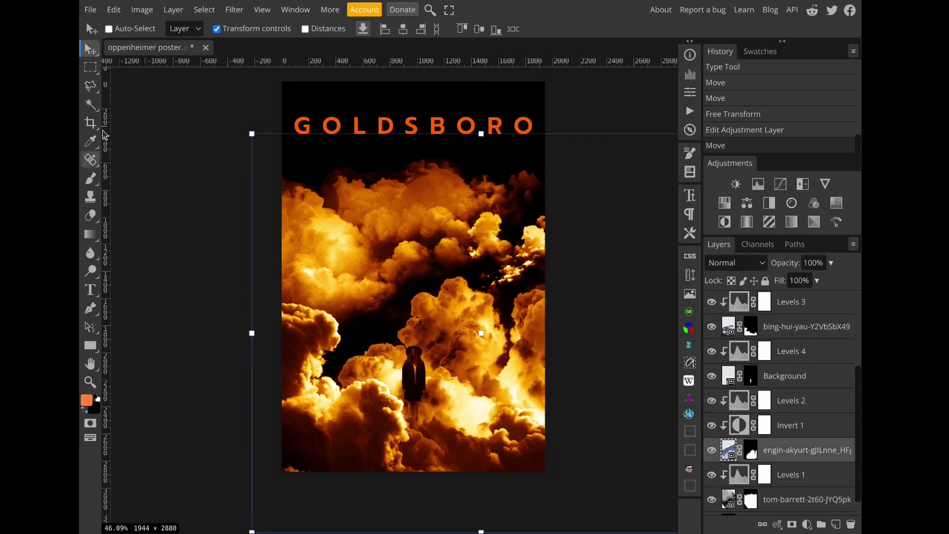
{"action": "left_click", "coordinate": [90, 9]}
{"action": "left_click", "coordinate": [117, 142]}
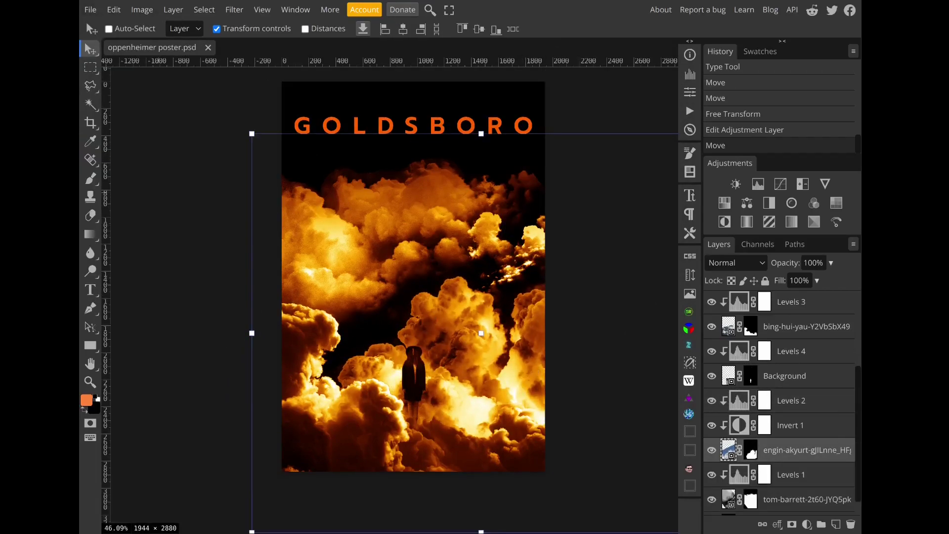
- Add a layer above Levels 1 and paint soft white brush strokes across the dark gap between the clouds
{"action": "left_click", "coordinate": [791, 474]}
{"action": "left_click", "coordinate": [835, 523]}
{"action": "key", "text": "b"}
{"action": "key", "text": "d"}
{"action": "key", "text": "x"}
{"action": "left_click_drag", "start_coordinate": [346, 332], "coordinate": [415, 307]}
{"action": "left_click", "coordinate": [470, 292]}
{"action": "left_click", "coordinate": [509, 285]}
- Reduce the painted haze layer's fill to 15% and brush another white stroke behind the right-hand lower clouds
{"action": "left_click", "coordinate": [816, 280]}
{"action": "mouse_move", "coordinate": [816, 297]}
{"action": "left_mouse_down"}
{"action": "mouse_move", "coordinate": [786, 307]}
{"action": "mouse_move", "coordinate": [782, 298]}
{"action": "left_mouse_up"}
{"action": "left_click", "coordinate": [90, 178]}
{"action": "left_click", "coordinate": [816, 280]}
{"action": "left_click", "coordinate": [843, 286]}
{"action": "left_click_drag", "start_coordinate": [424, 333], "coordinate": [492, 353]}
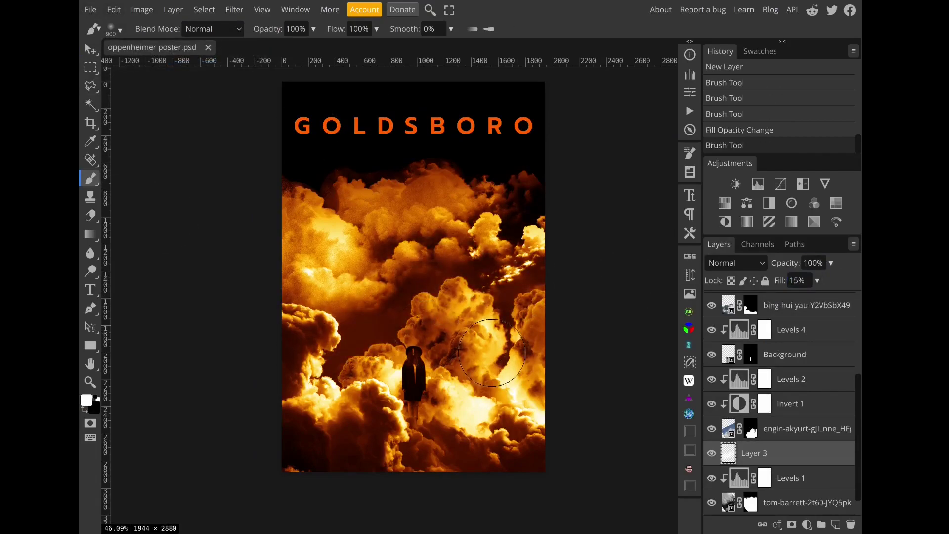